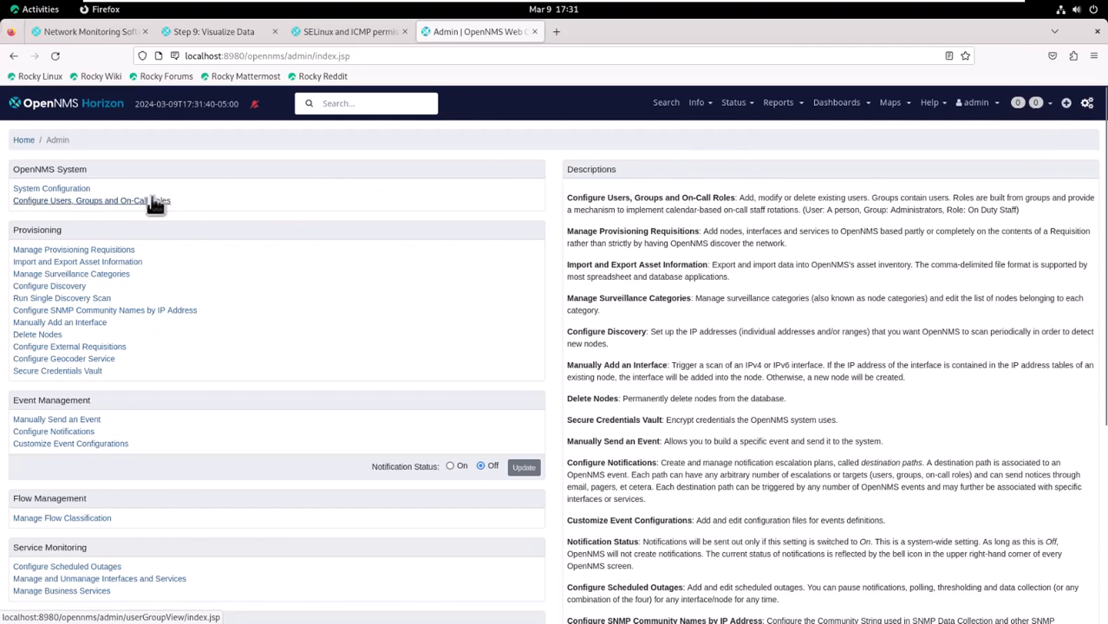
- Open the admin user's details from Configure Users
left_click(156, 205)
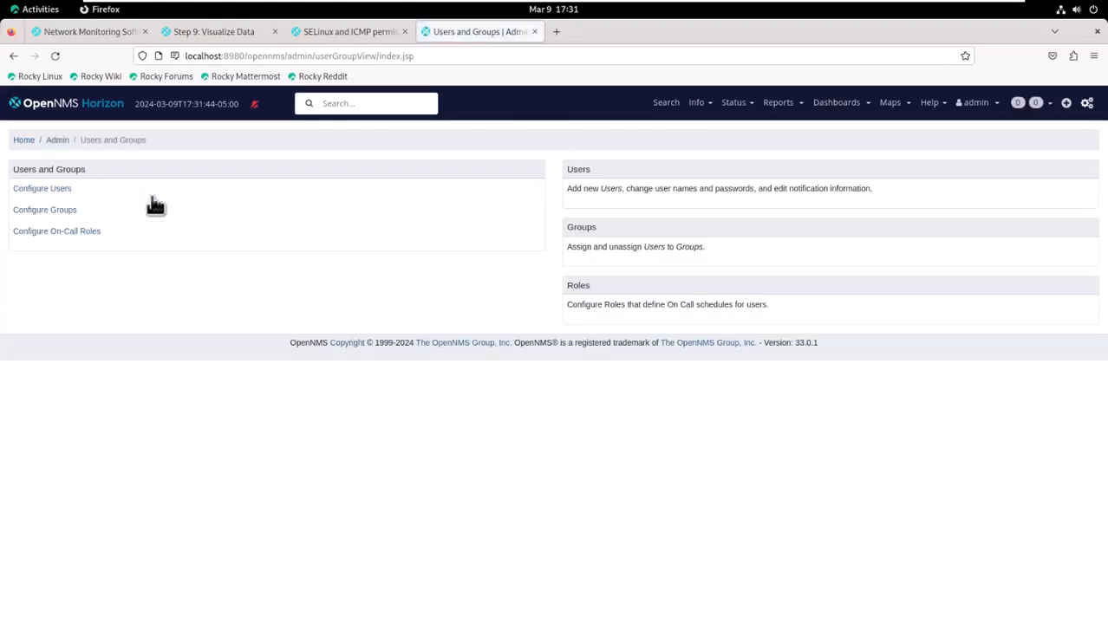
left_click(69, 190)
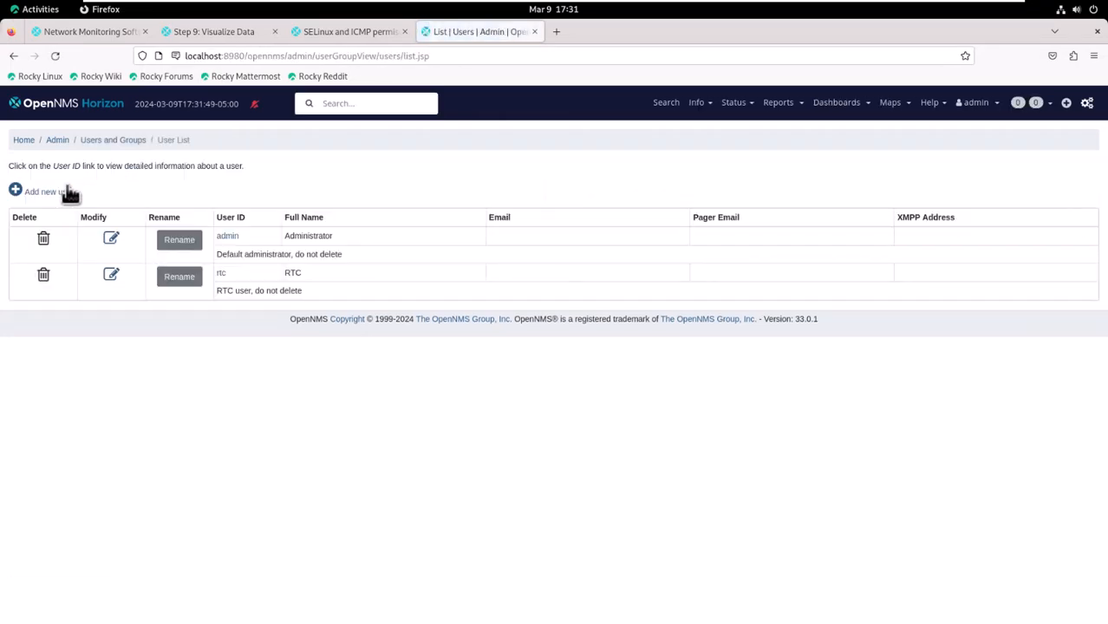
left_click(112, 241)
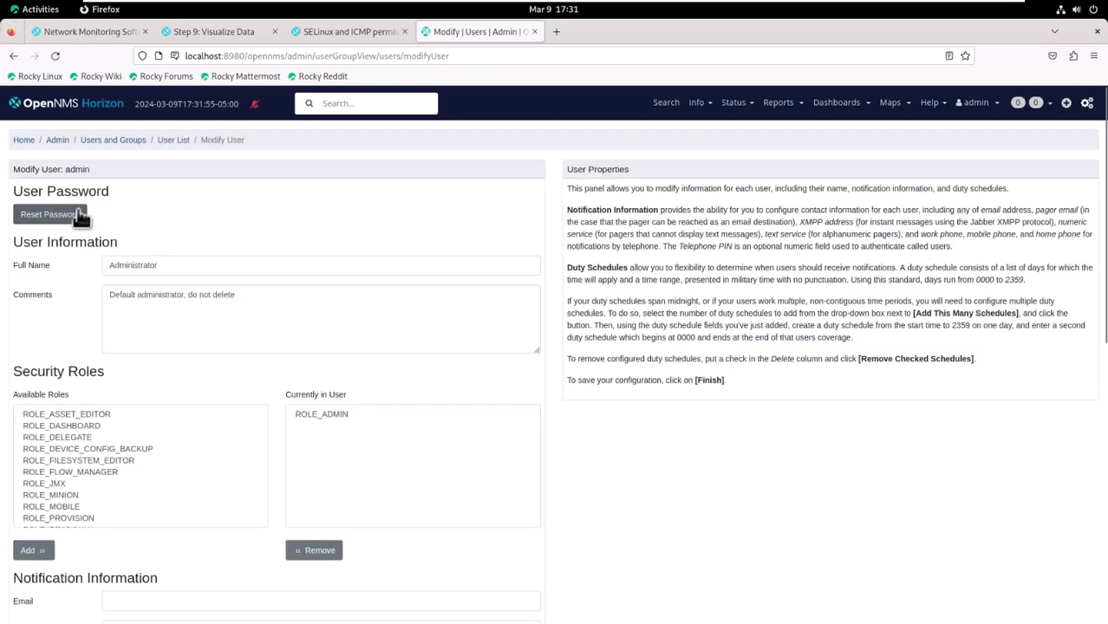
- Start a password reset for admin, pasting the new password into both fields
left_click(80, 217)
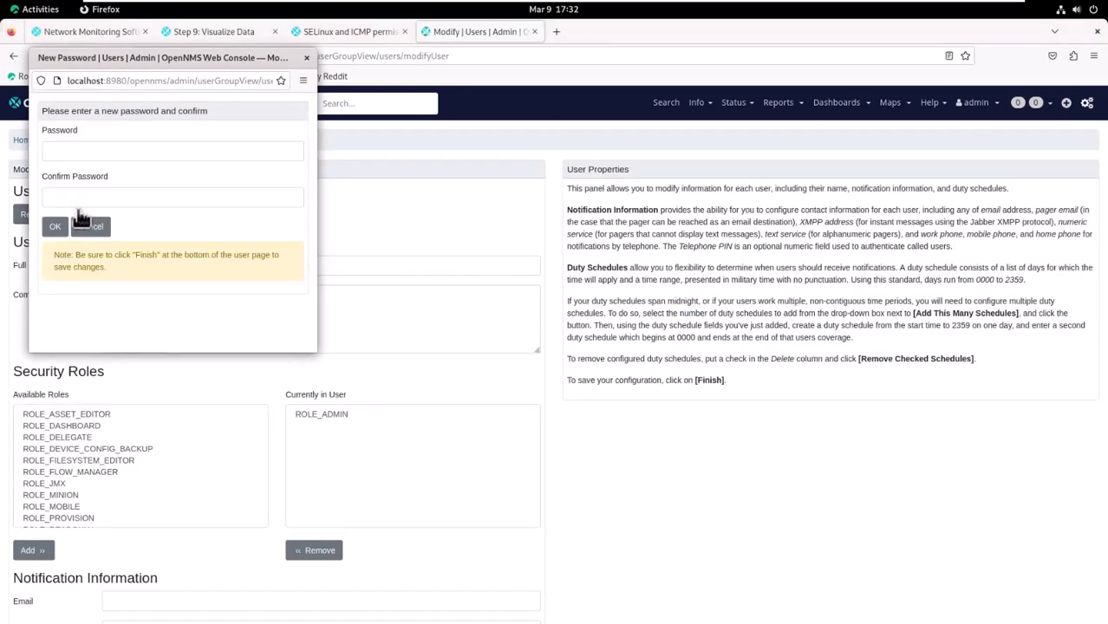
left_click(87, 149)
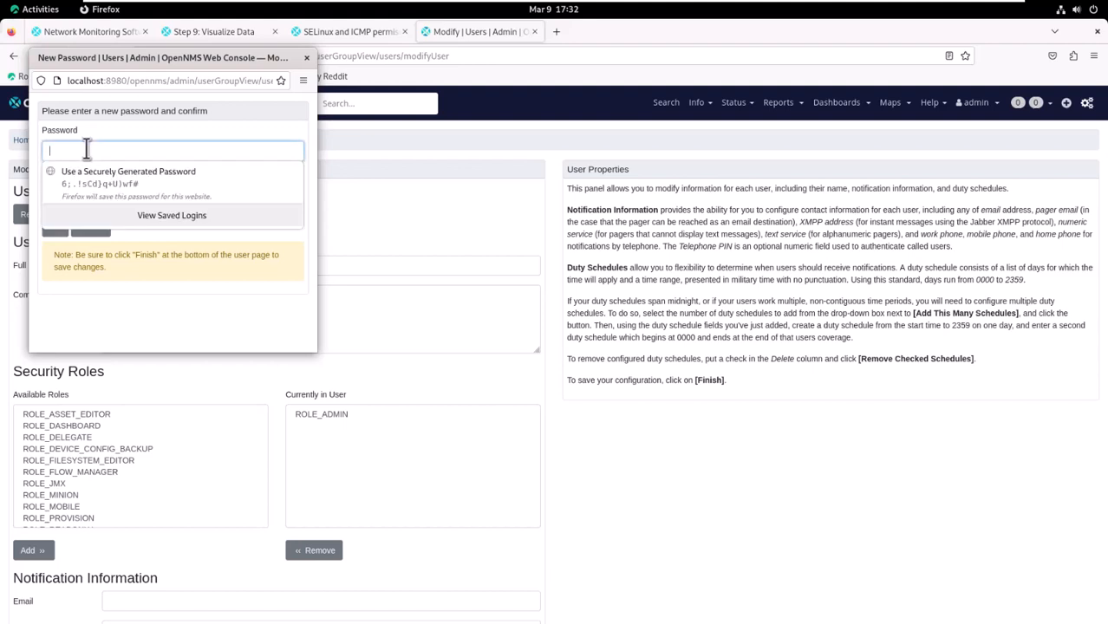
key("ctrl+v")
left_click(103, 197)
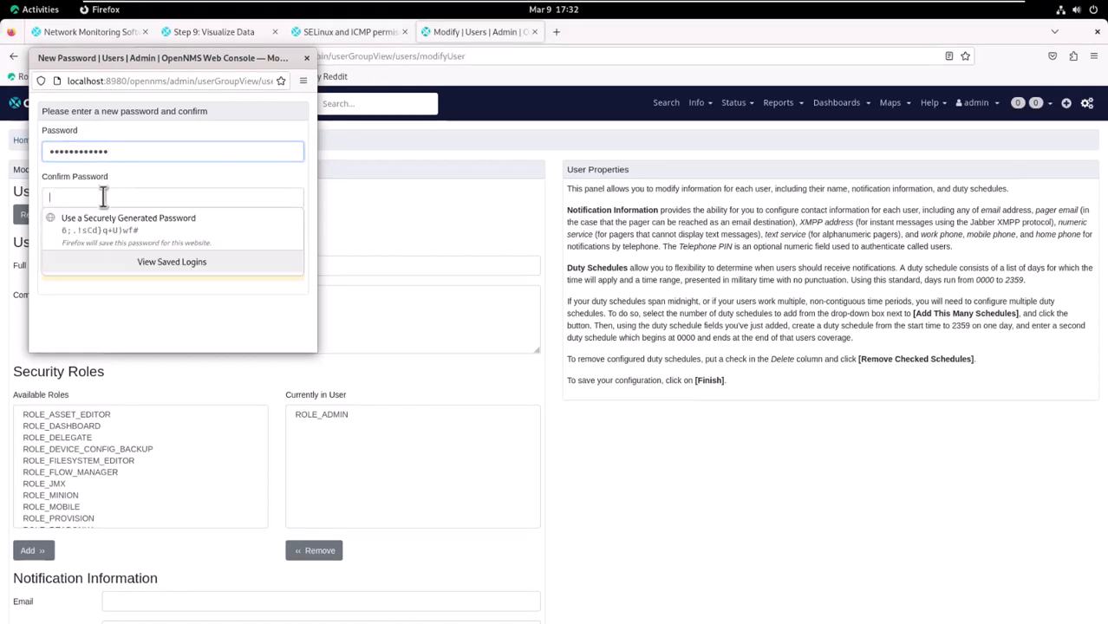
key("ctrl+v")
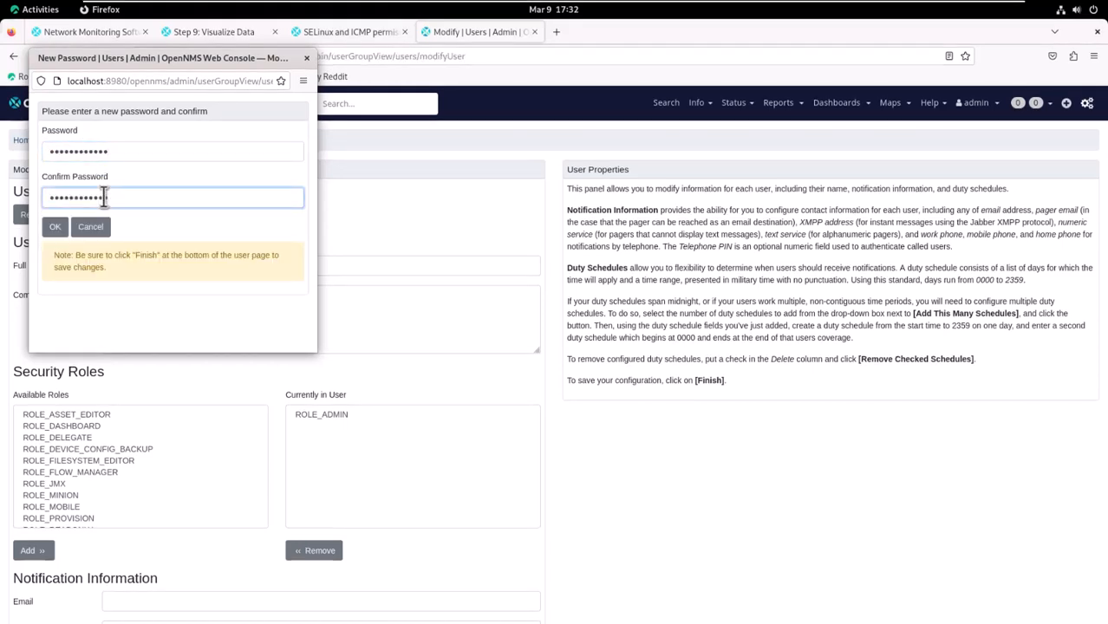
- Accept the new admin password, give admin the local root e-mail address, and save
left_click(55, 228)
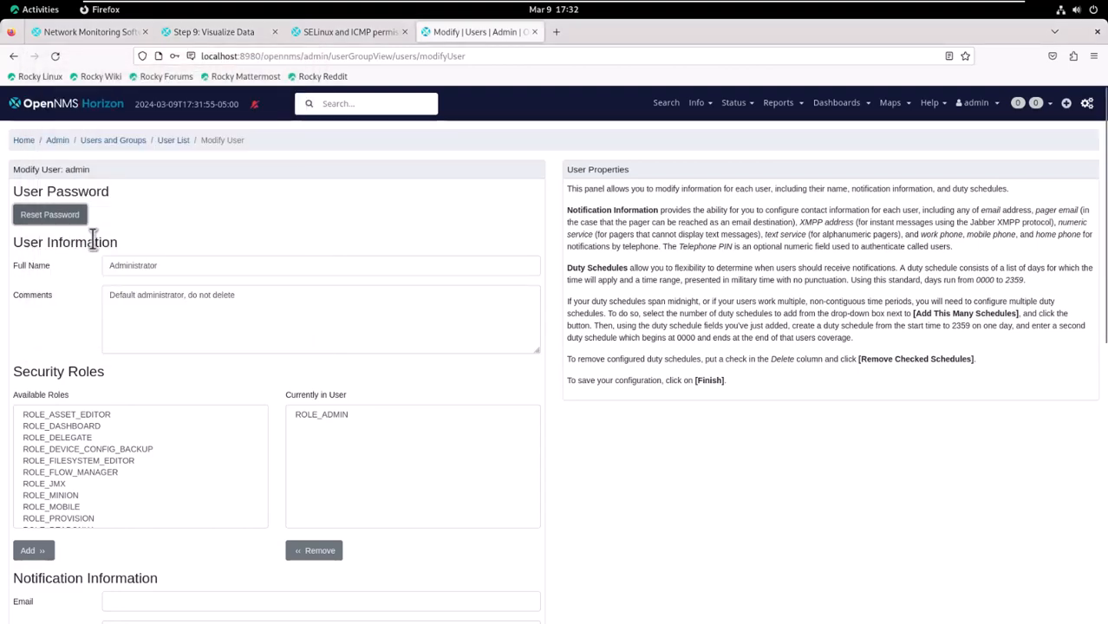
scroll(562, 472, "down", 5)
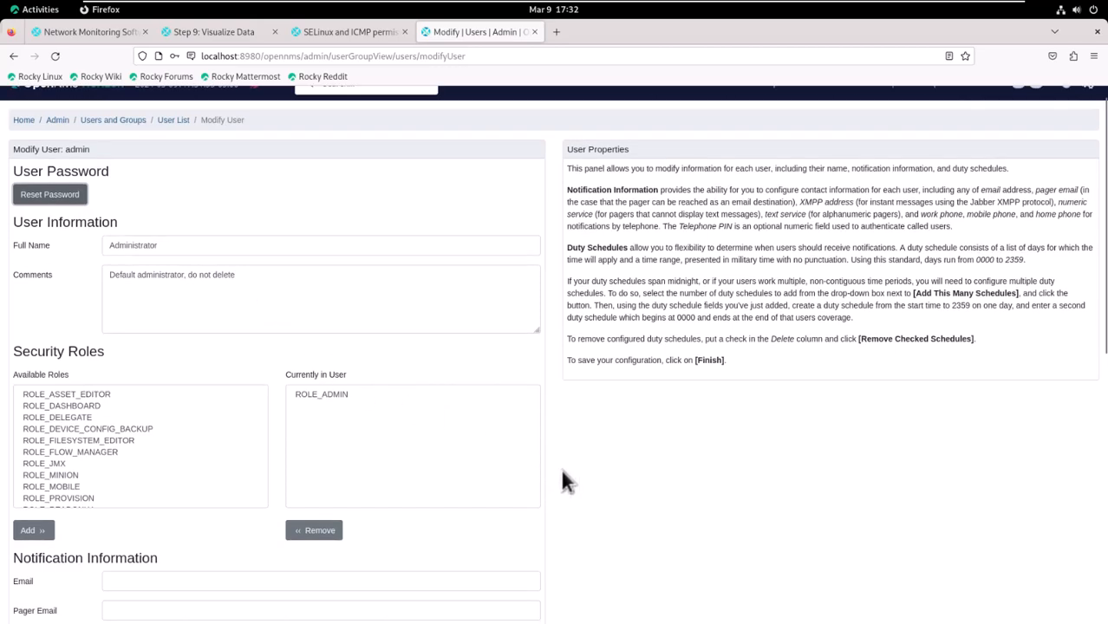
left_click(225, 405)
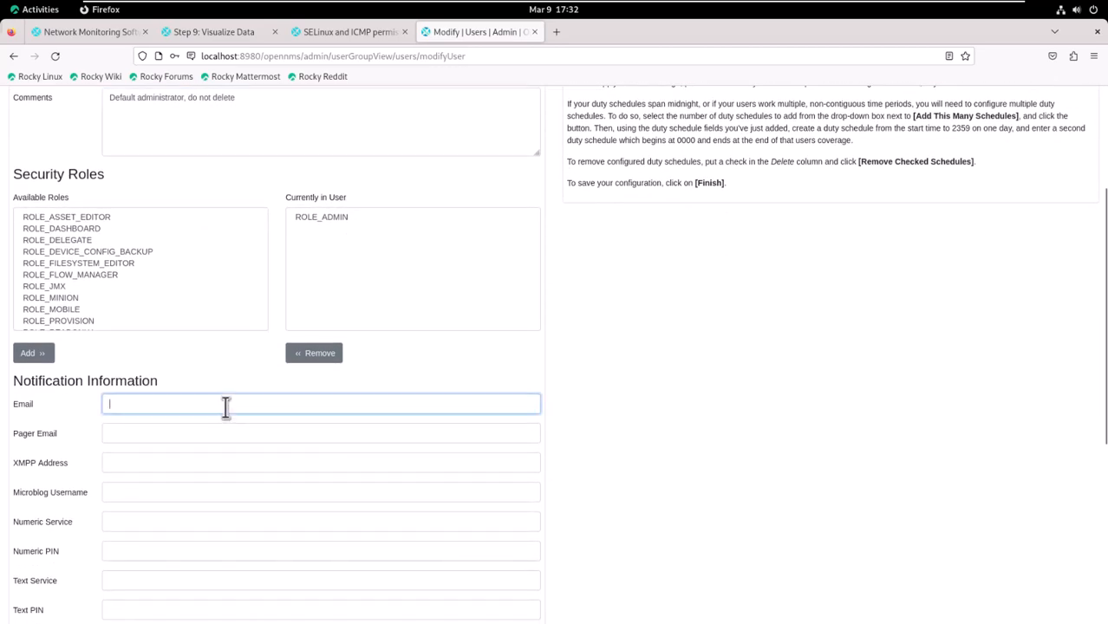
type("r")
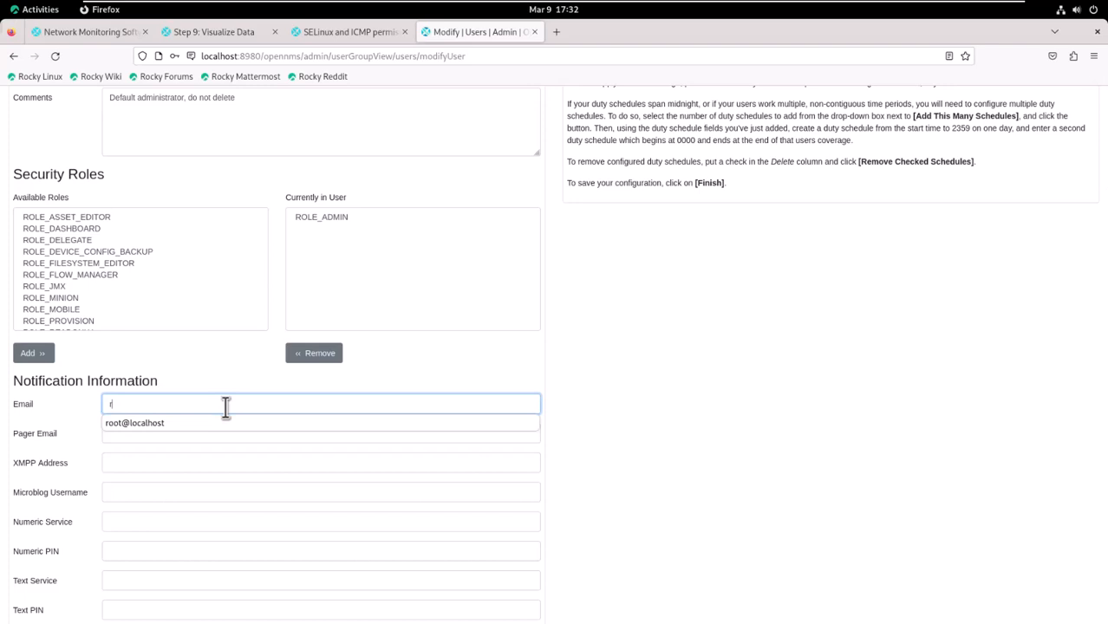
type("oot@localhost")
left_click(164, 421)
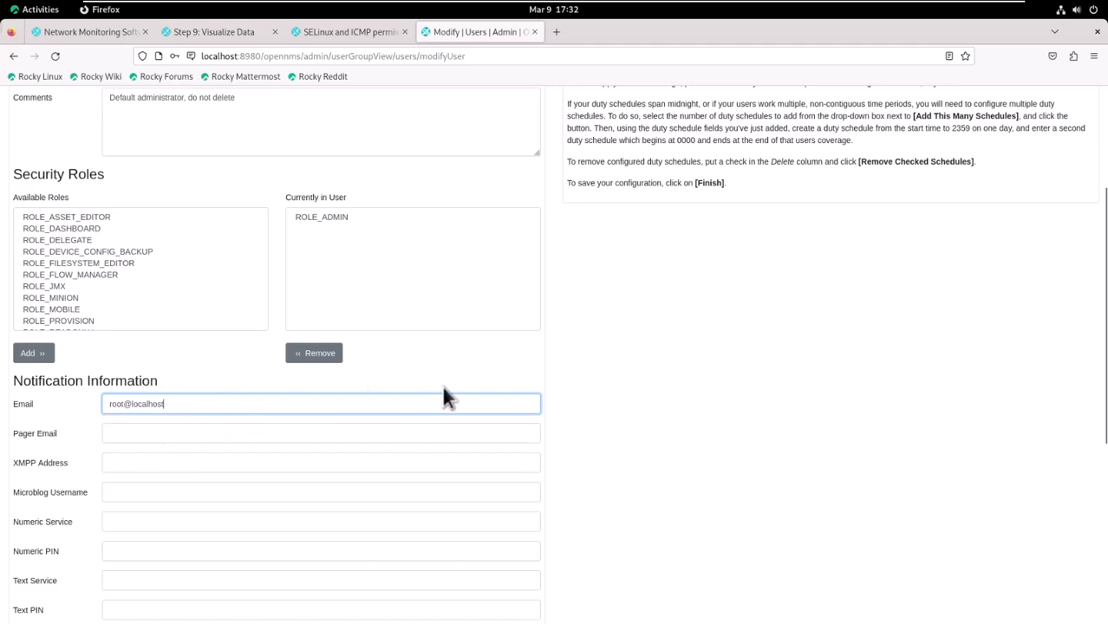
scroll(638, 414, "down", 5)
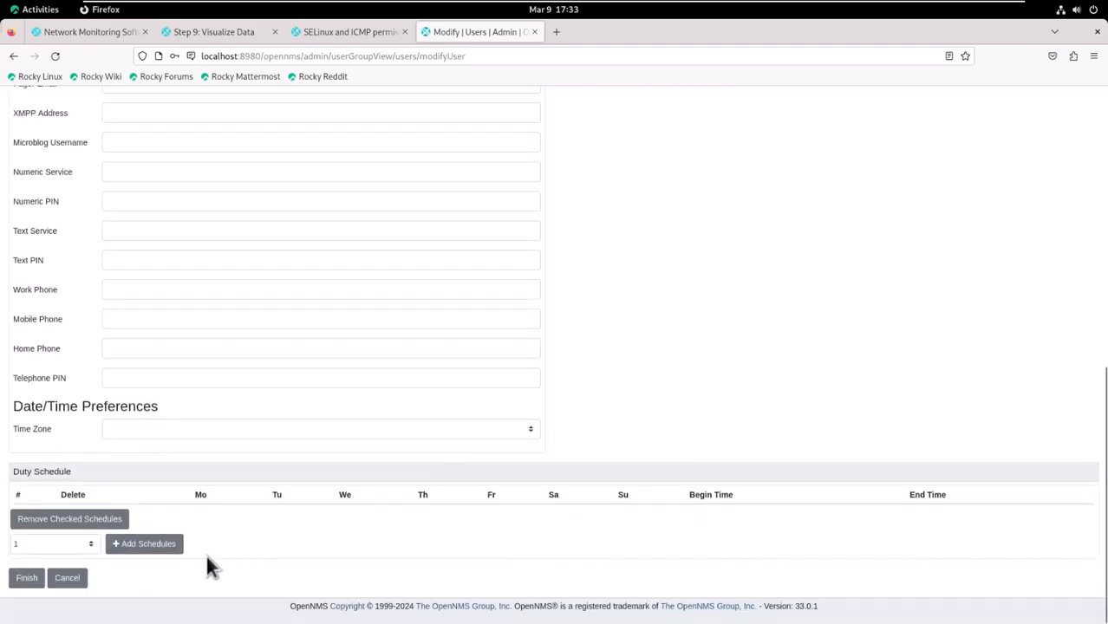
left_click(23, 581)
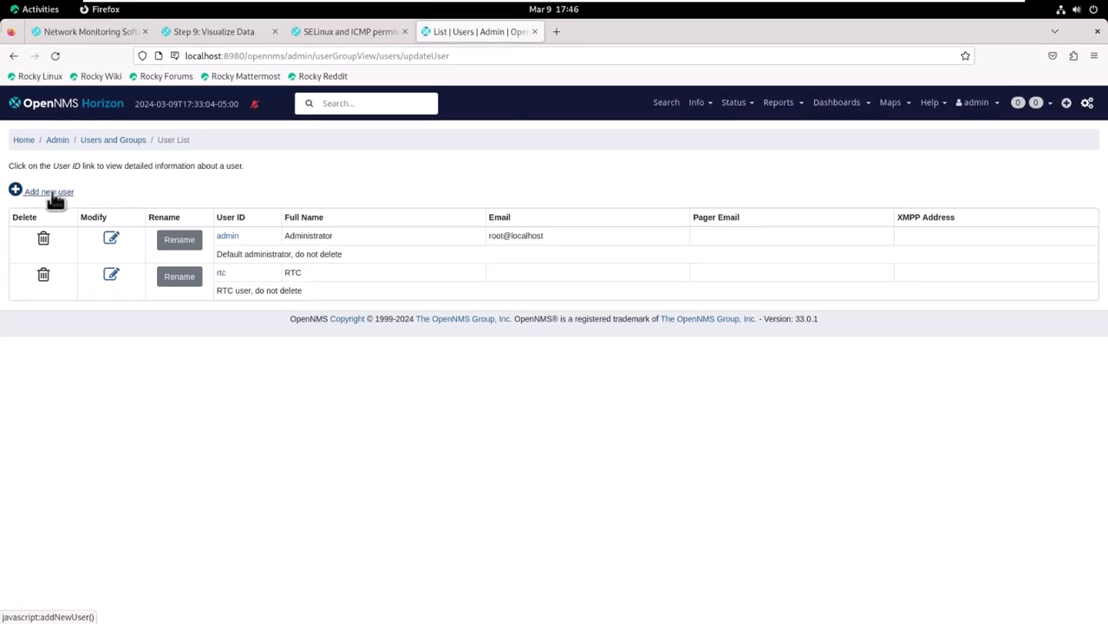
- Create user defuser with a pasted, confirmed password
left_click(52, 200)
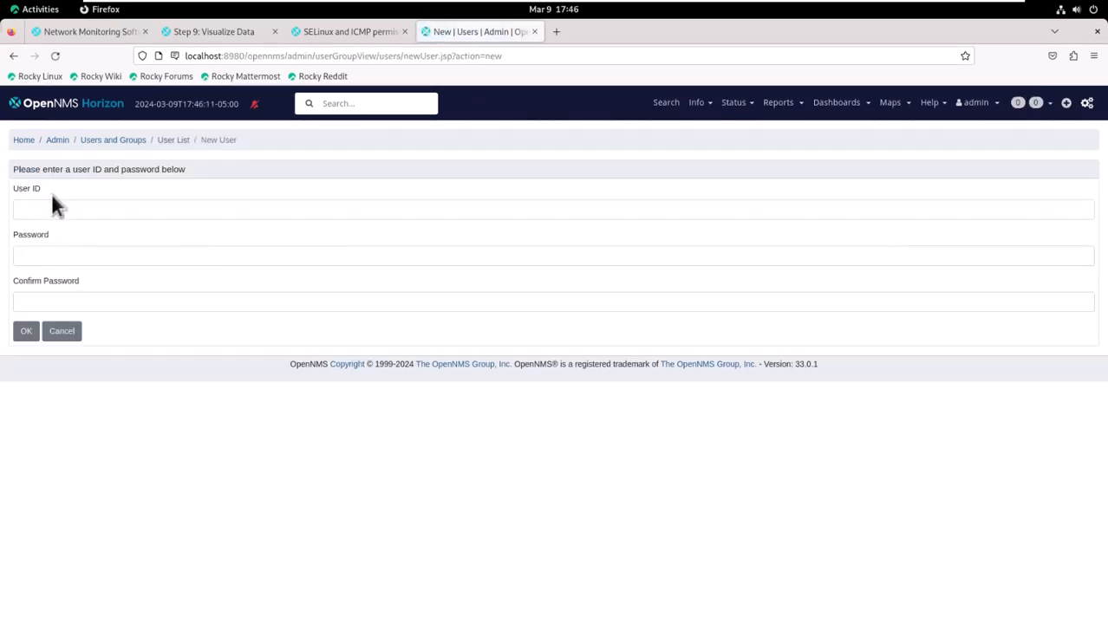
left_click(52, 209)
type("def")
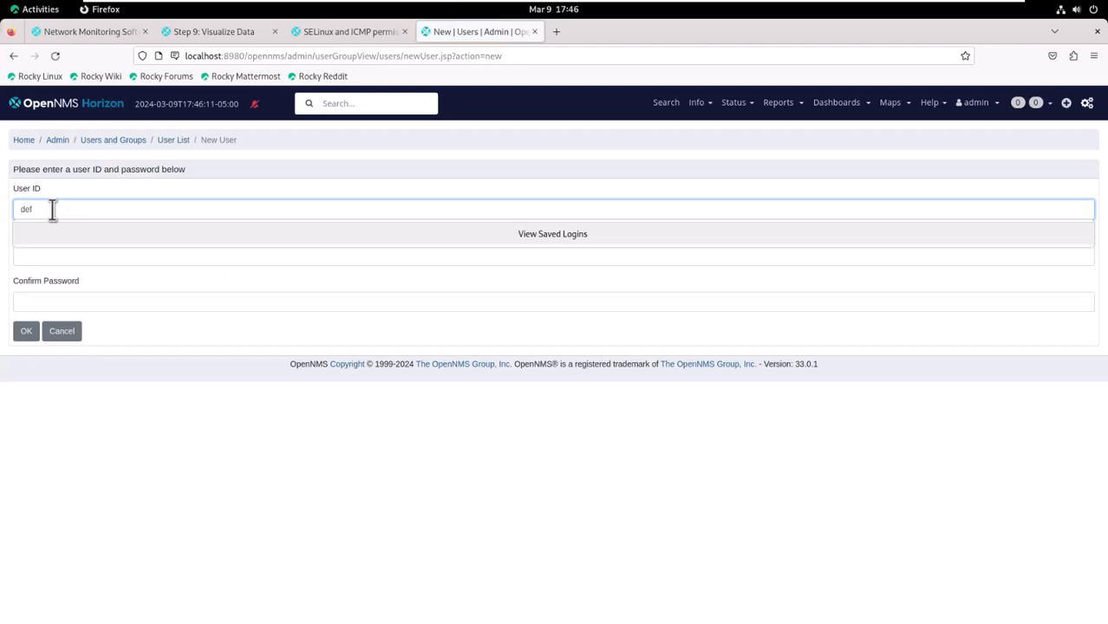
type("user")
key("Tab")
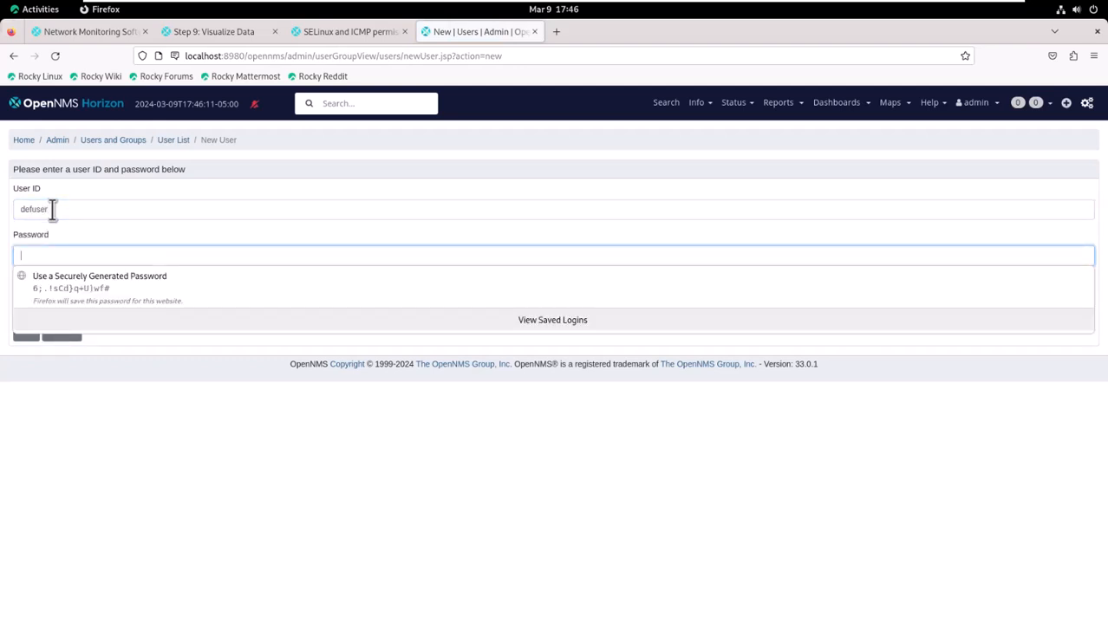
key("ctrl+v")
key("Tab")
key("ctrl+v")
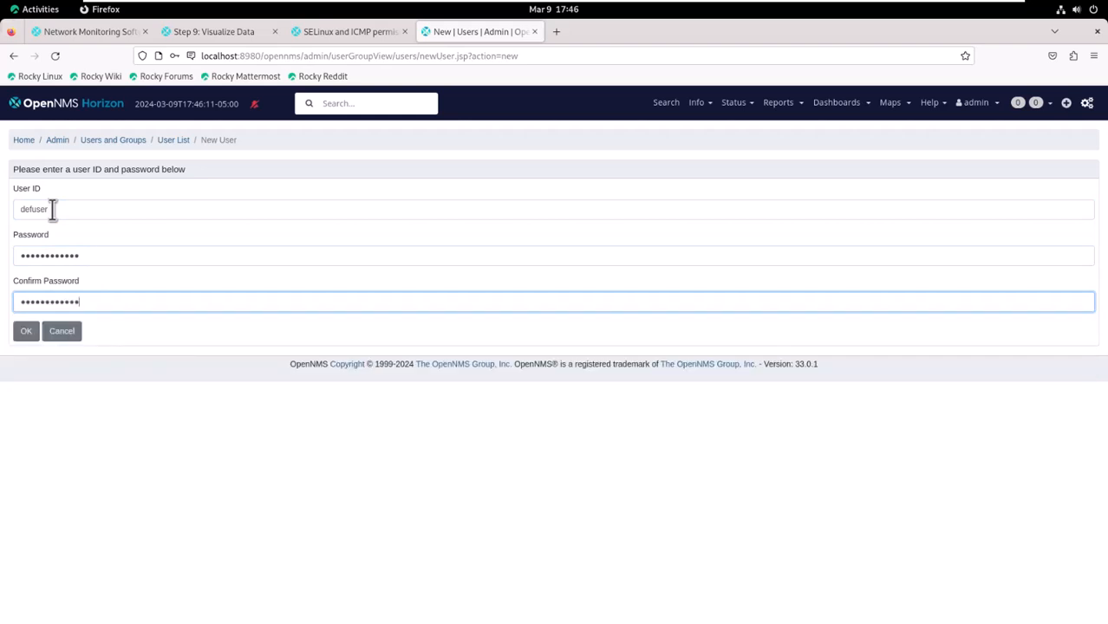
left_click(27, 333)
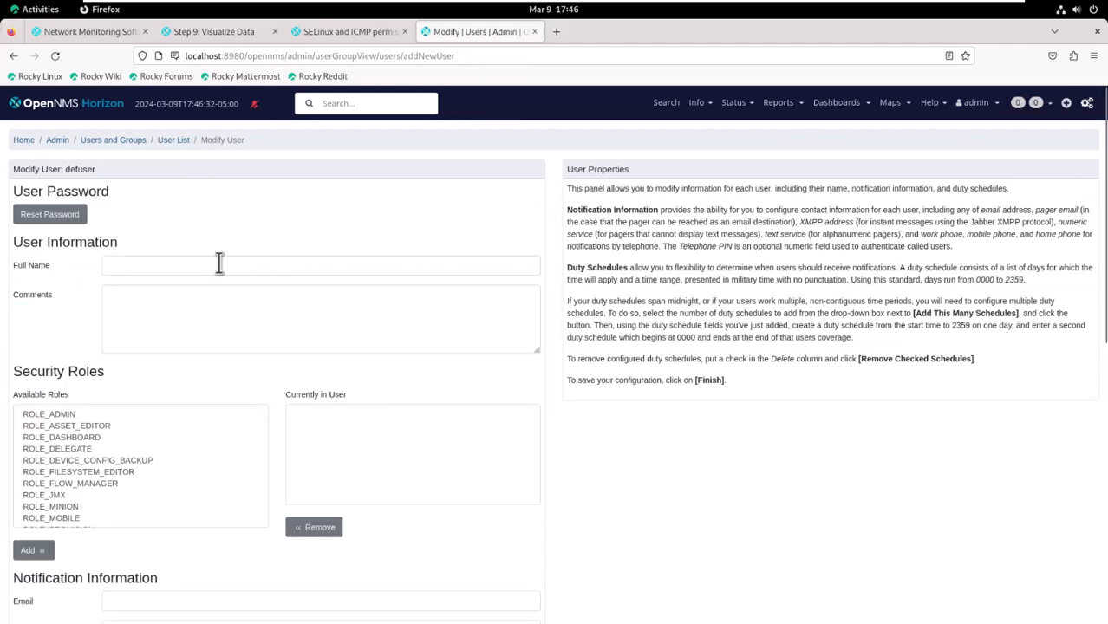
- Give defuser the full name 'Def User' and the ROLE_ADMIN role
left_click(219, 264)
type("D")
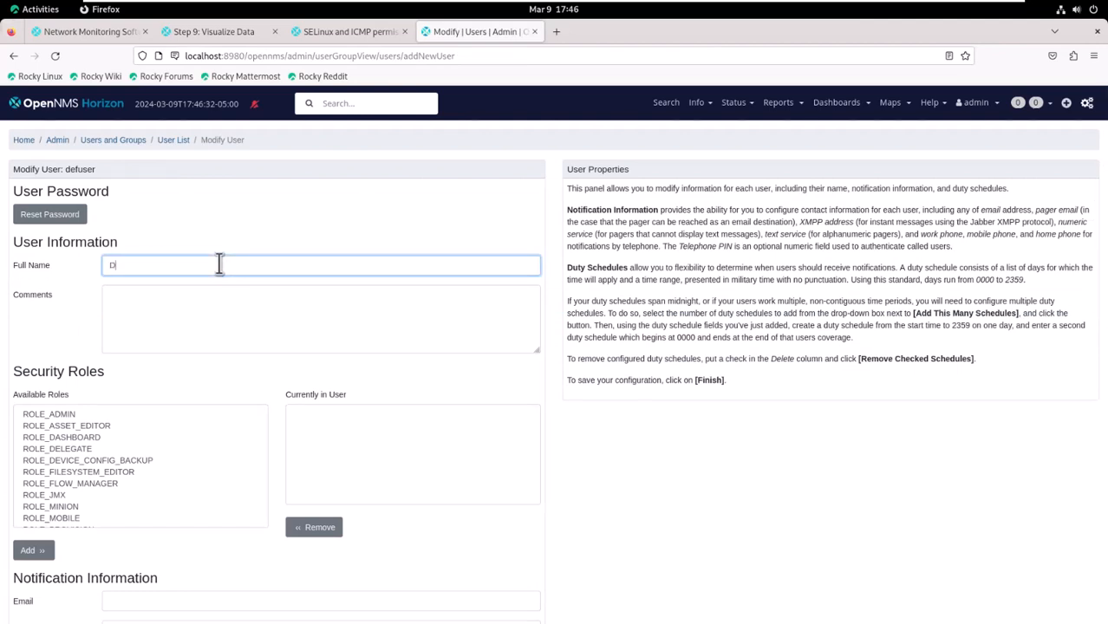
type("ef User")
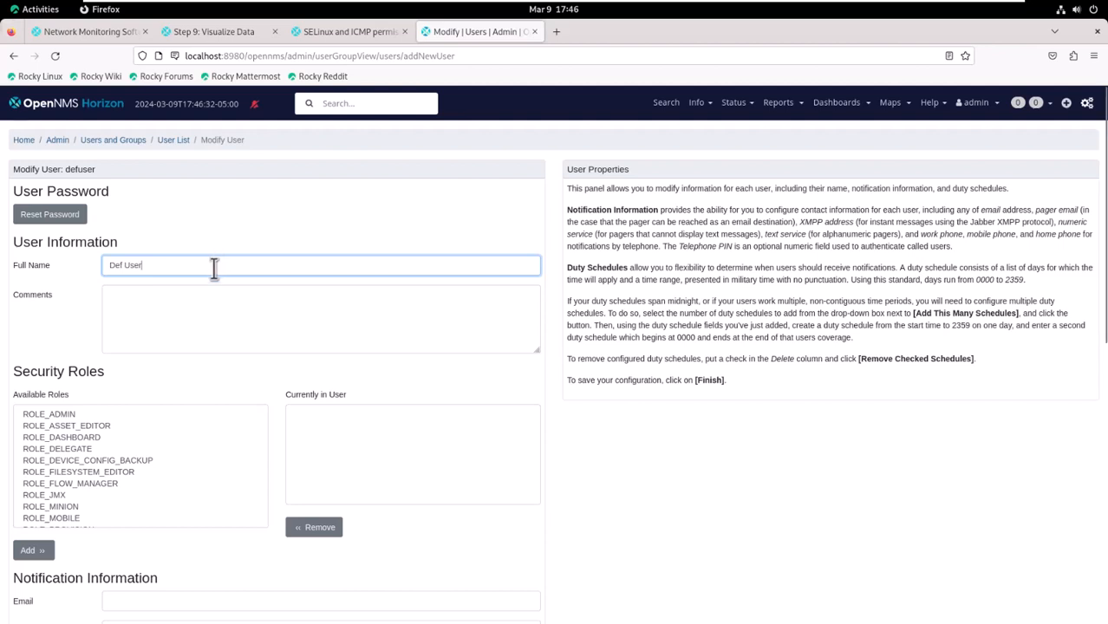
left_click(71, 416)
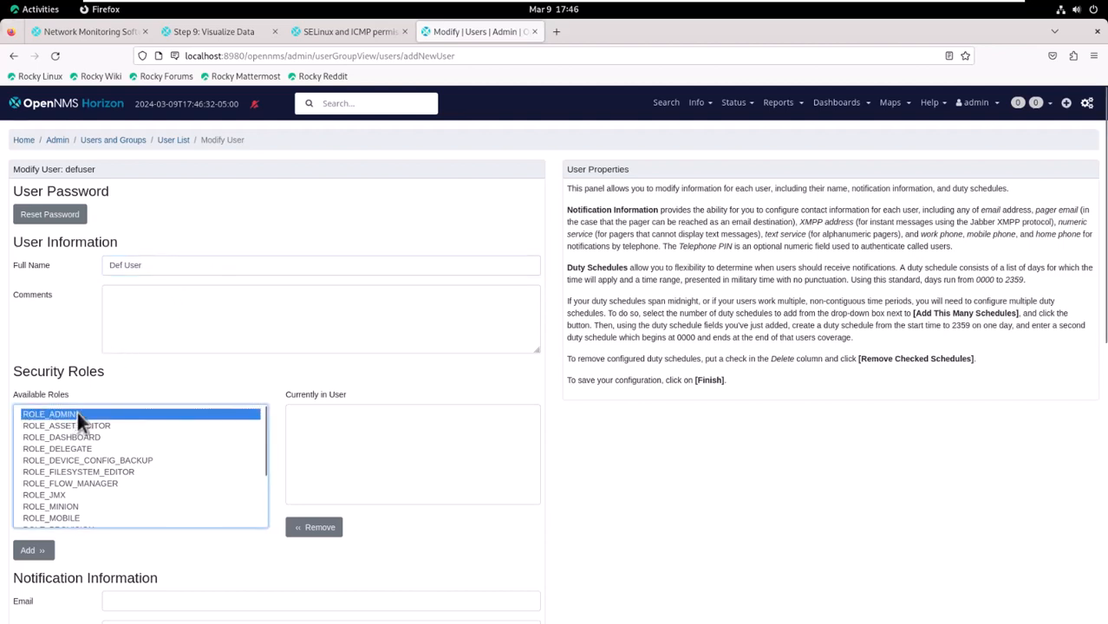
left_click(33, 551)
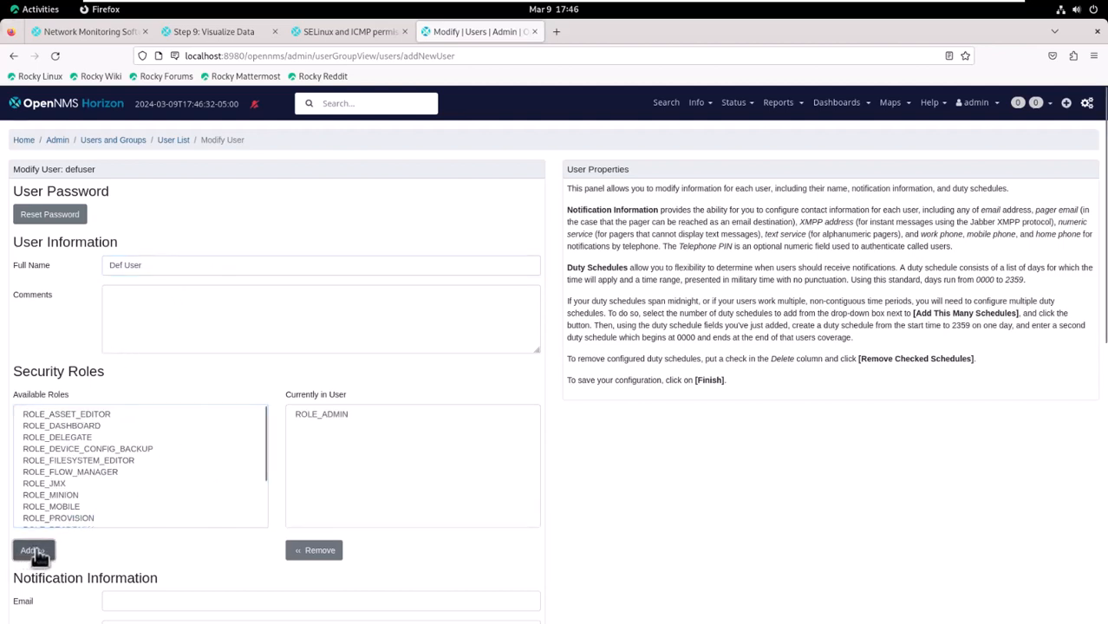
- Enter defuser's local notification e-mail address and save the user
scroll(642, 498, "down", 3)
left_click(181, 339)
type("def")
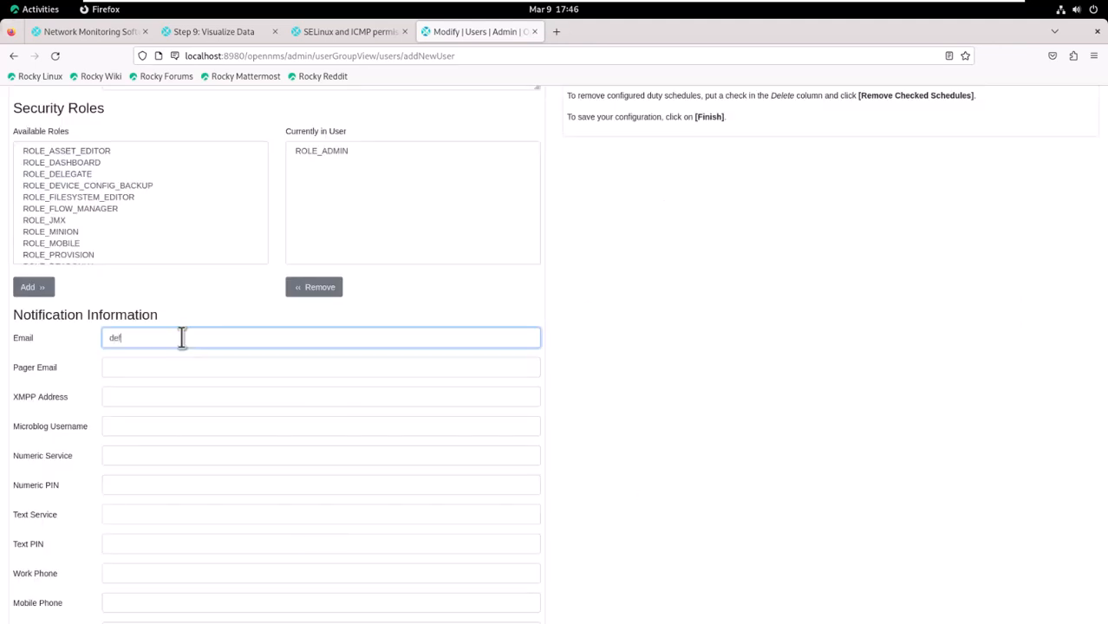
type("user@localhost")
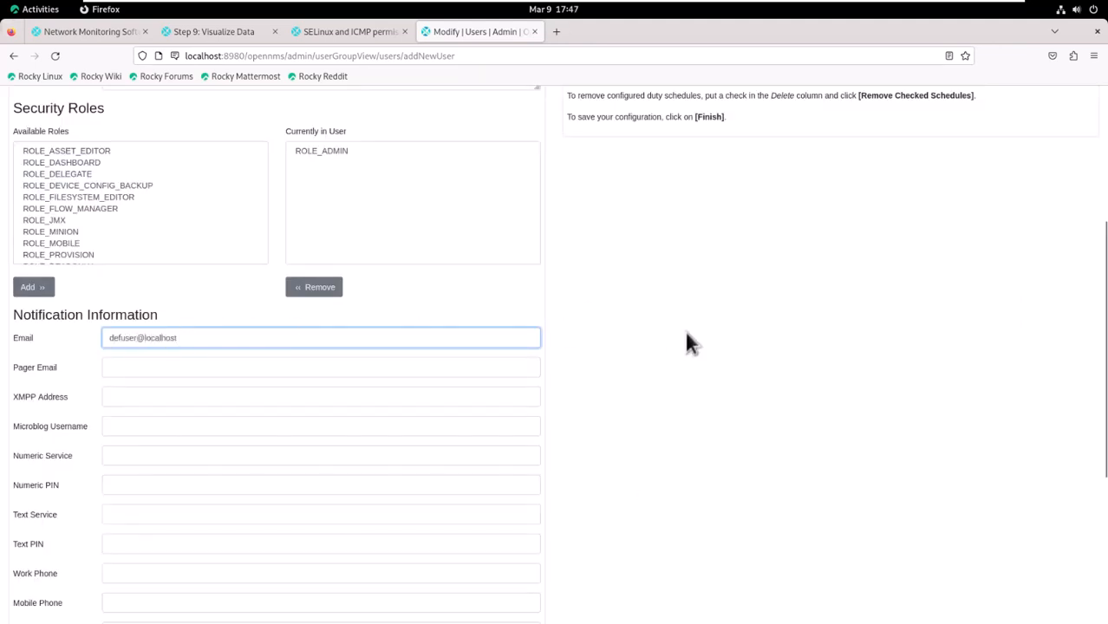
scroll(684, 335, "down", 1)
scroll(683, 342, "down", 3)
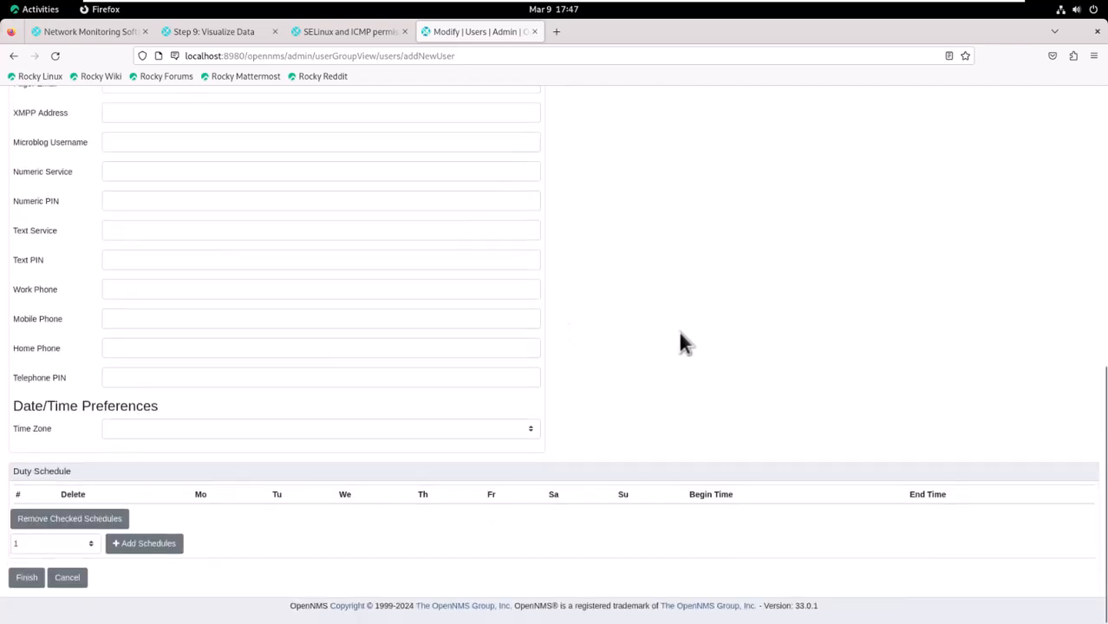
left_click(29, 577)
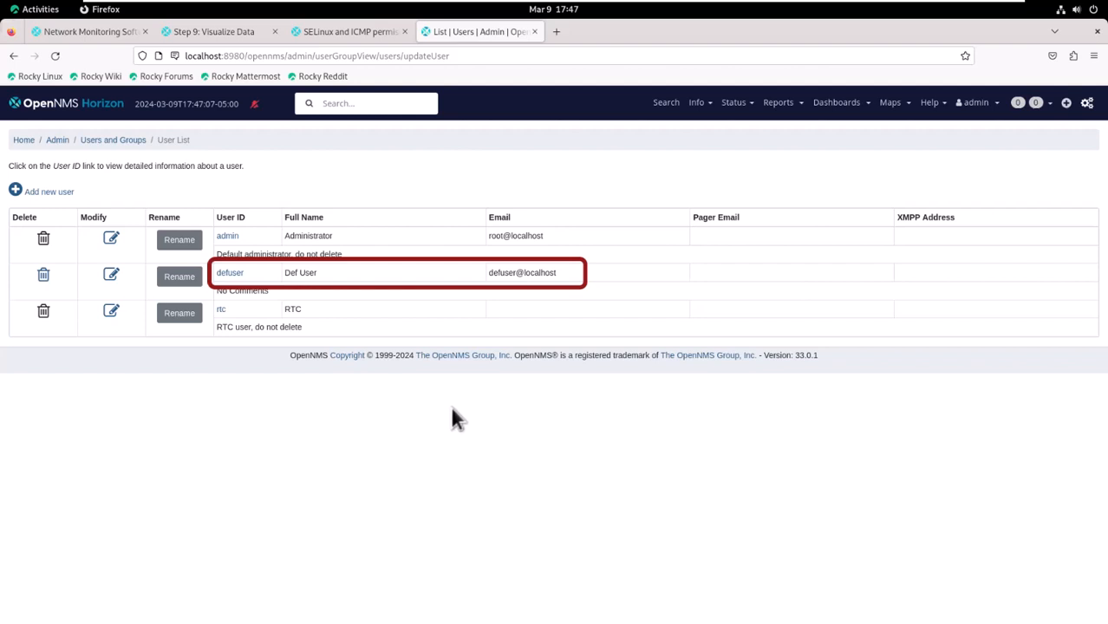
- Move defuser into the Admin group's members and save the group
left_click(137, 143)
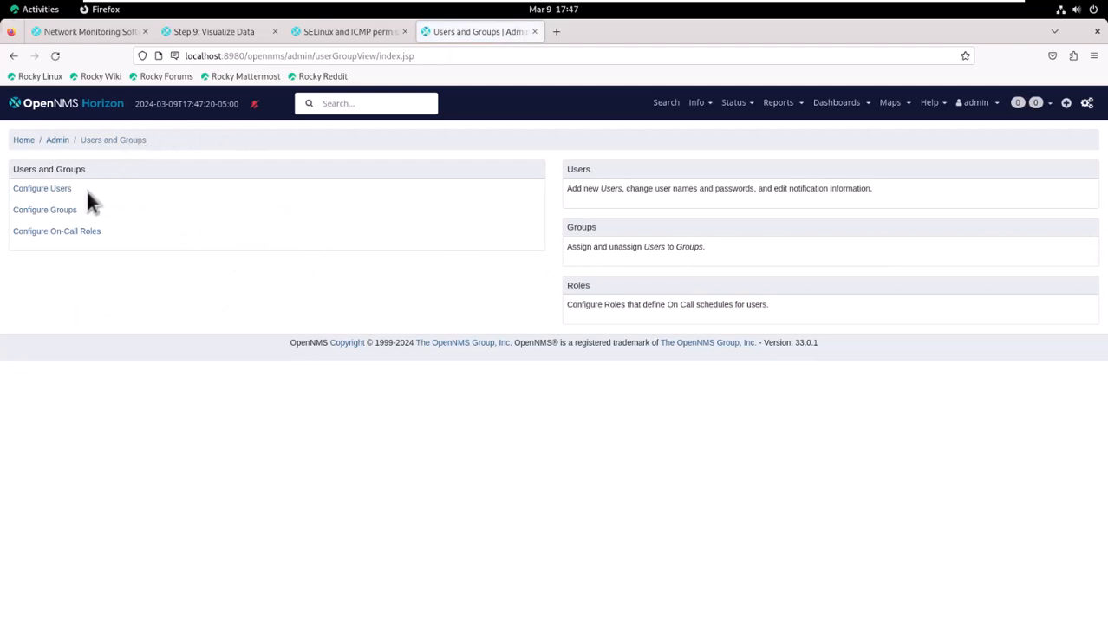
left_click(69, 217)
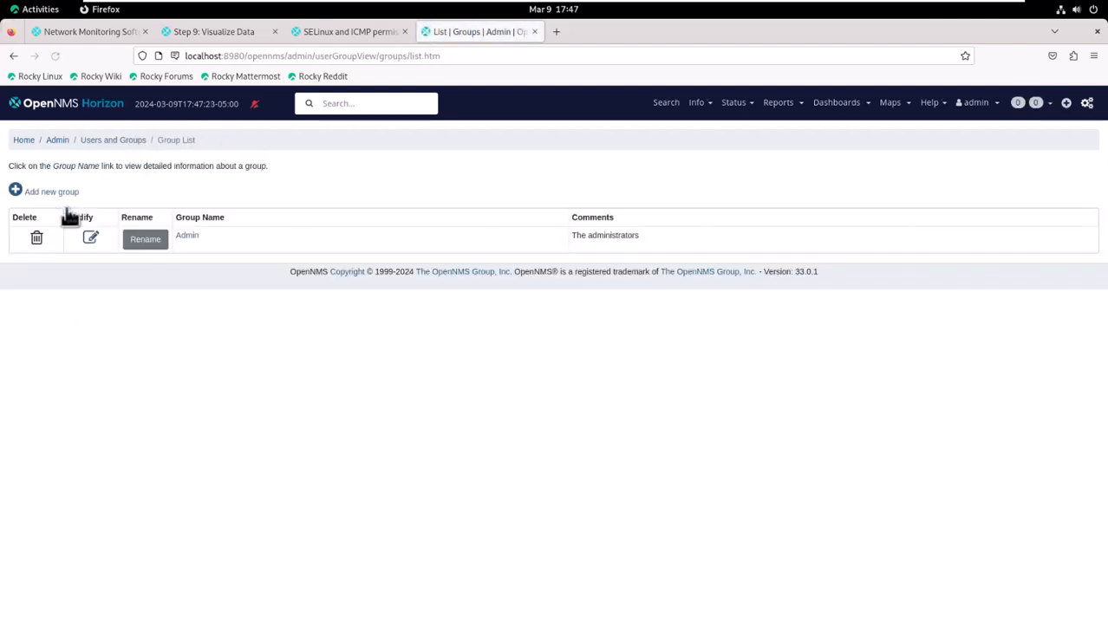
left_click(92, 245)
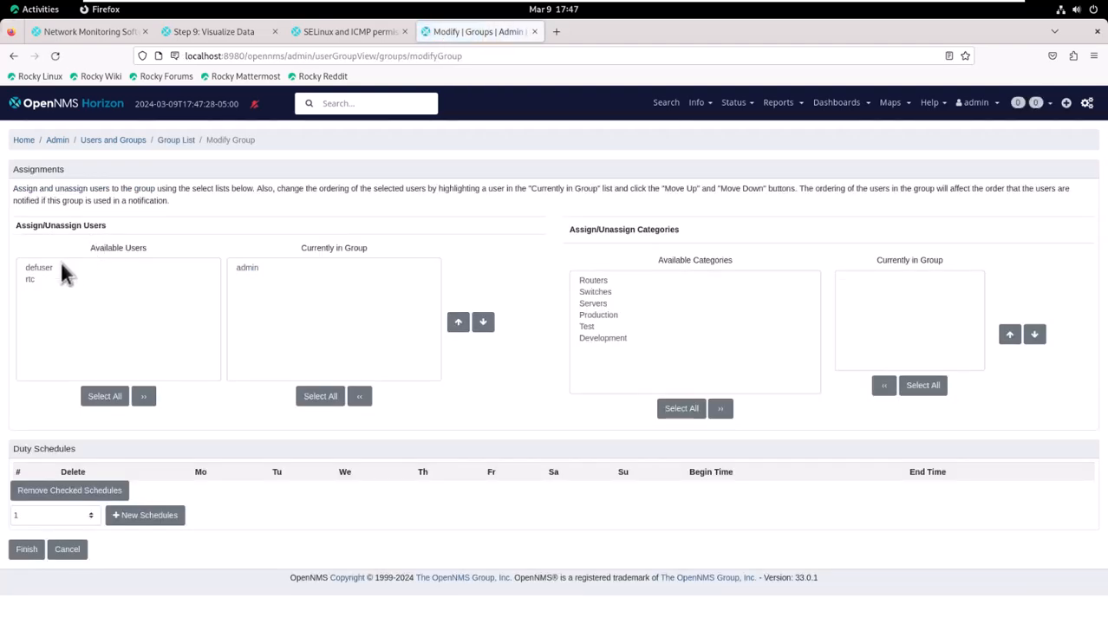
left_click(50, 269)
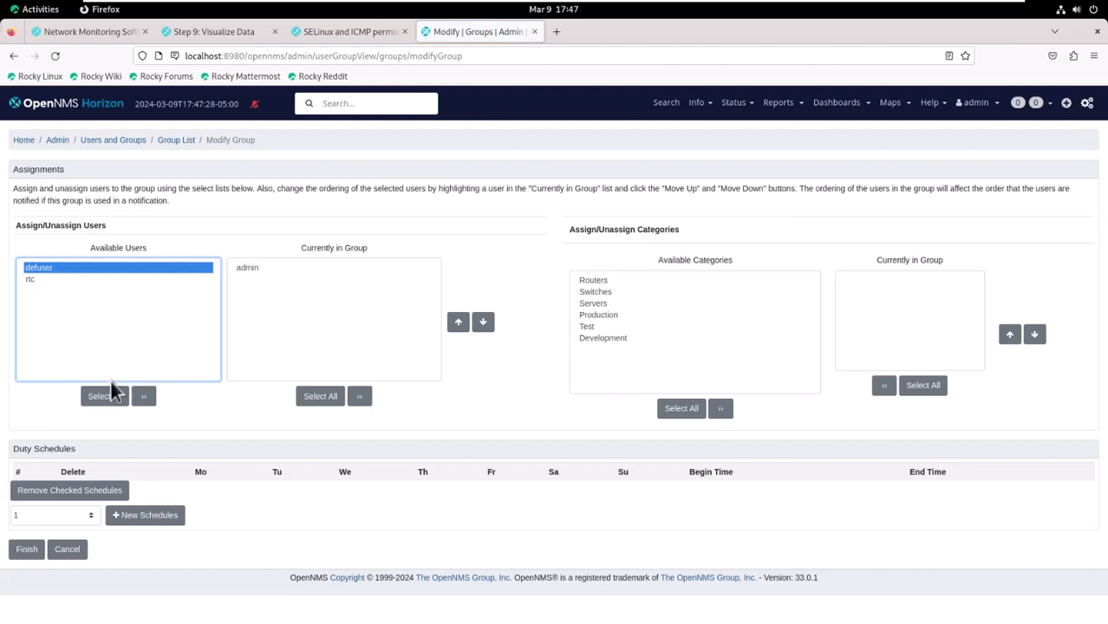
left_click(150, 399)
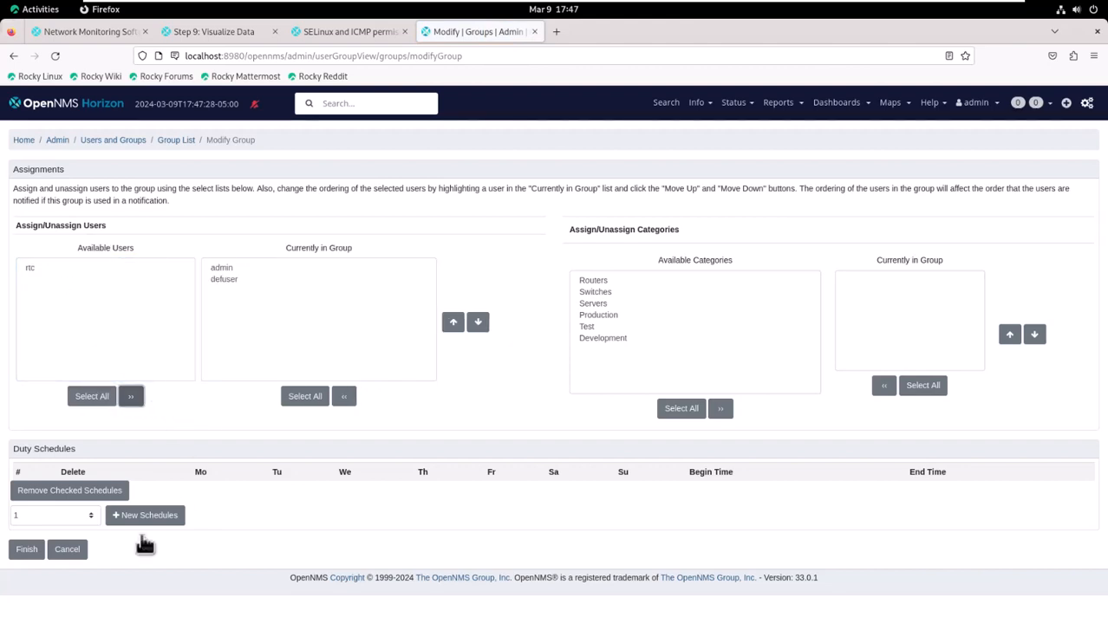
left_click(33, 553)
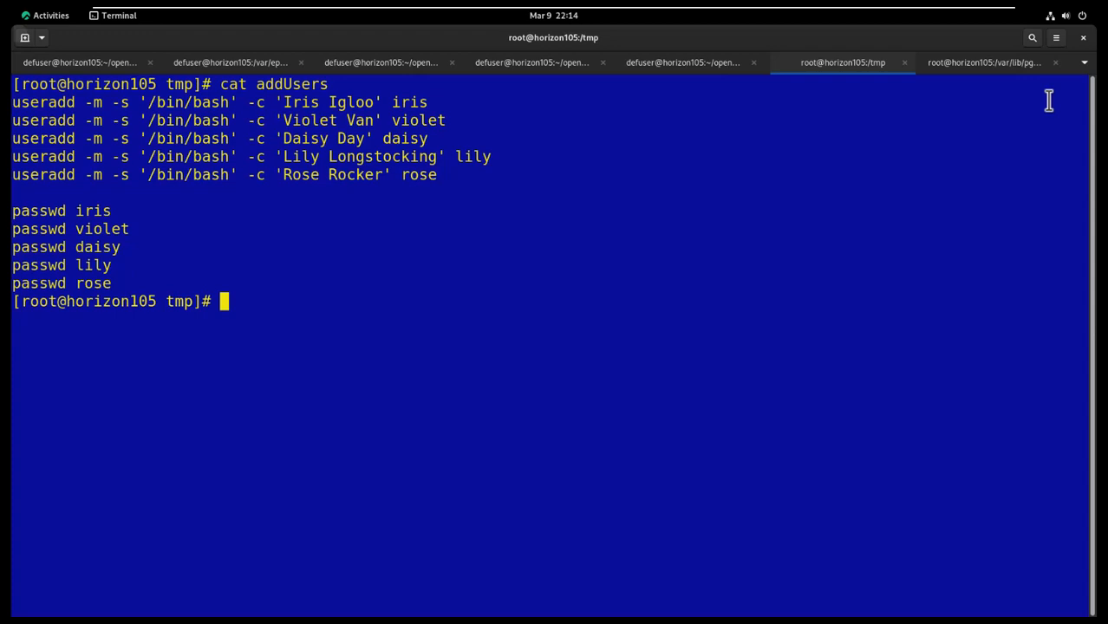
- Run the addUsers script and answer every new and retyped password prompt
type("sh addUsers")
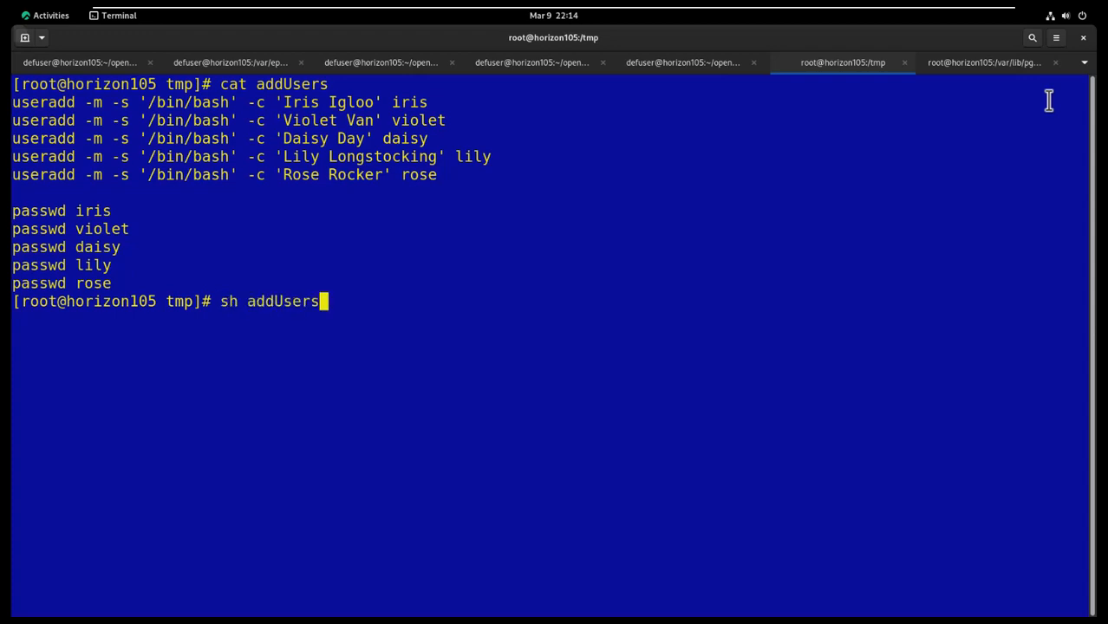
key("Return")
key("Return")
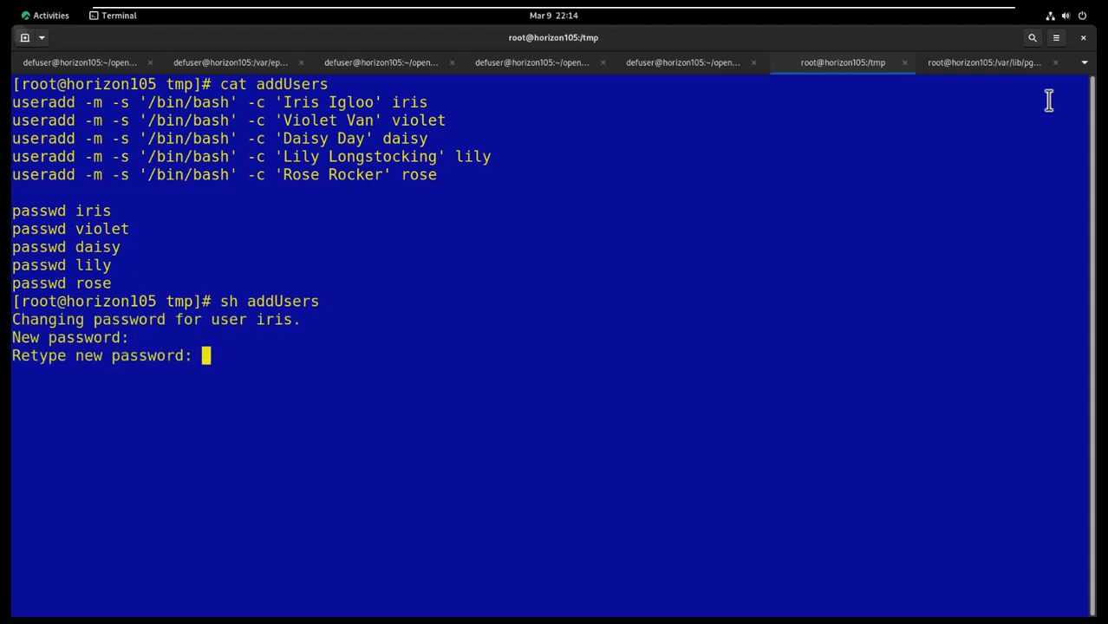
key("Return")
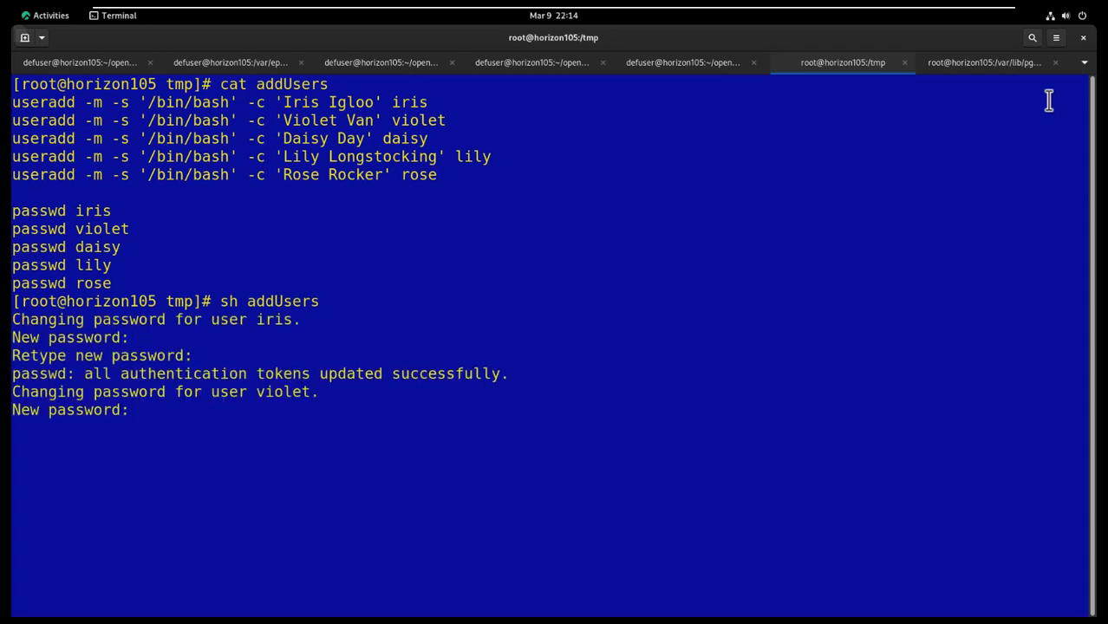
key("Return")
key("Return")
key("Return")
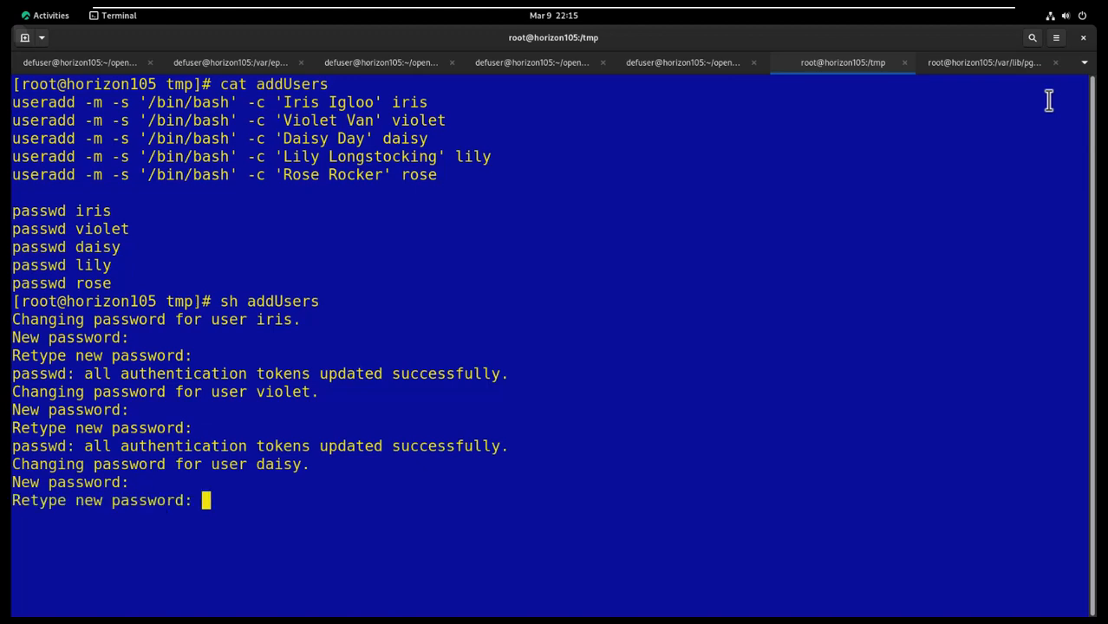
key("Return")
key("Return")
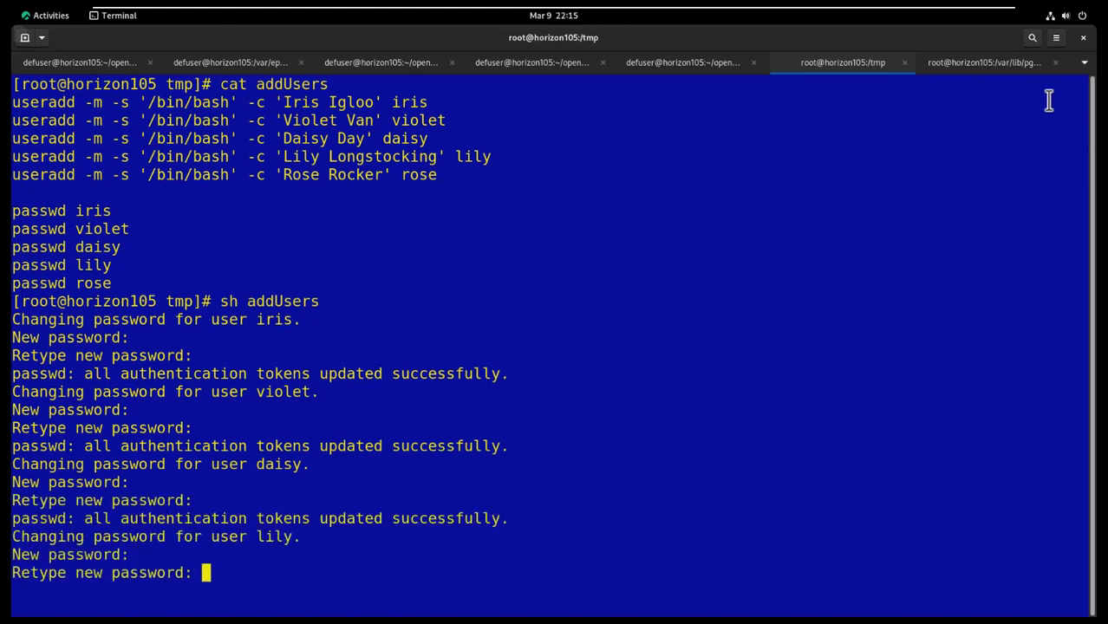
key("Return")
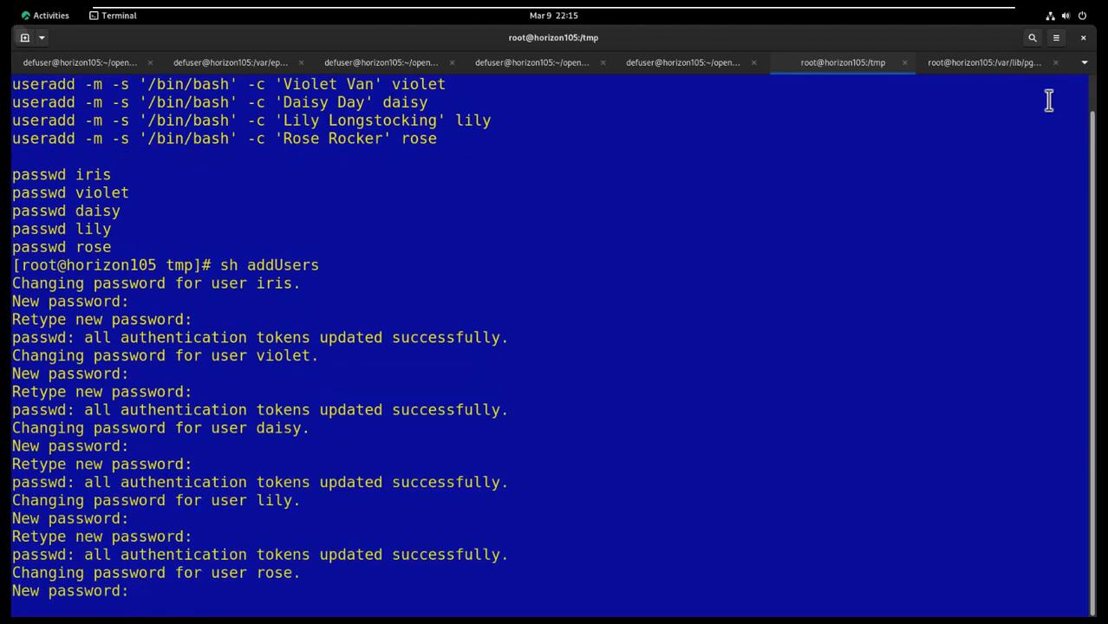
key("Return")
key("Return")
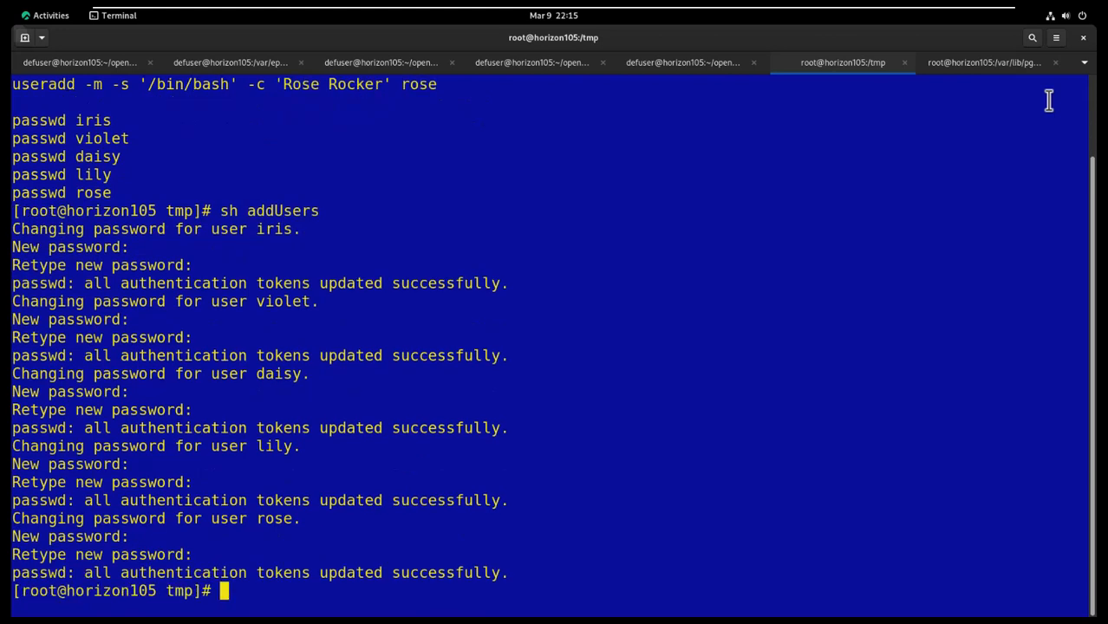
- List /etc/passwd to confirm the five new accounts exist
type("cat")
type("/etc/passwd")
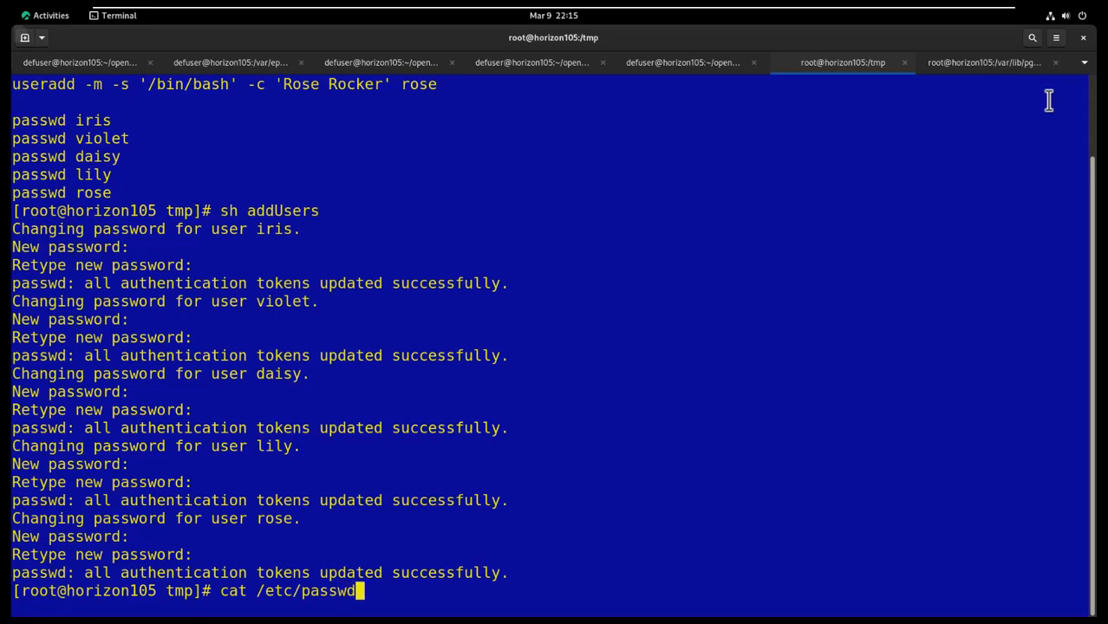
key("Return")
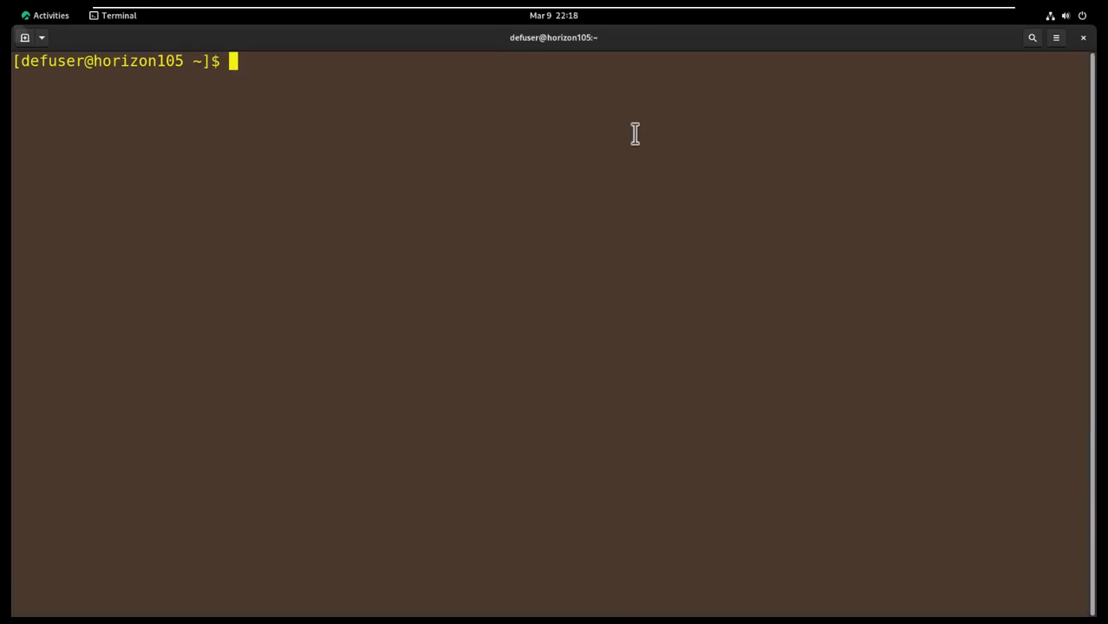
- Log in as iris in the current tab and as violet in a new tab
type("su - iris")
key("Return")
key("Return")
key("ctrl+shift+t")
type("su - violet")
key("Return")
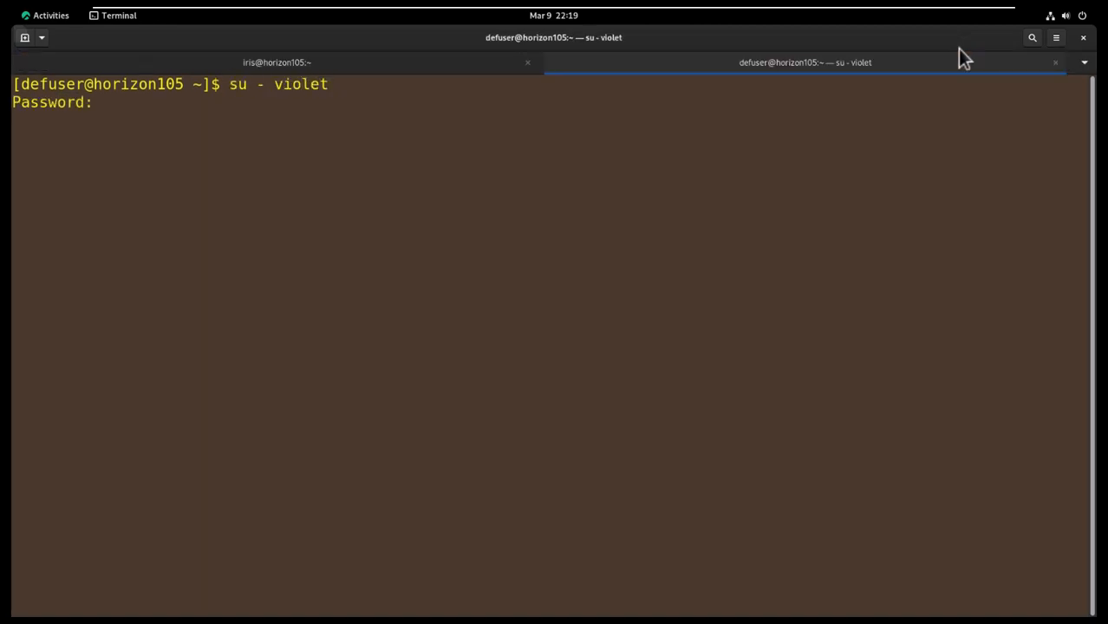
- Open further tabs logged in as daisy, lily and rose
key("Return")
key("ctrl+shift+t")
type("su - daisy")
key("Return")
key("Return")
key("ctrl+shift+t")
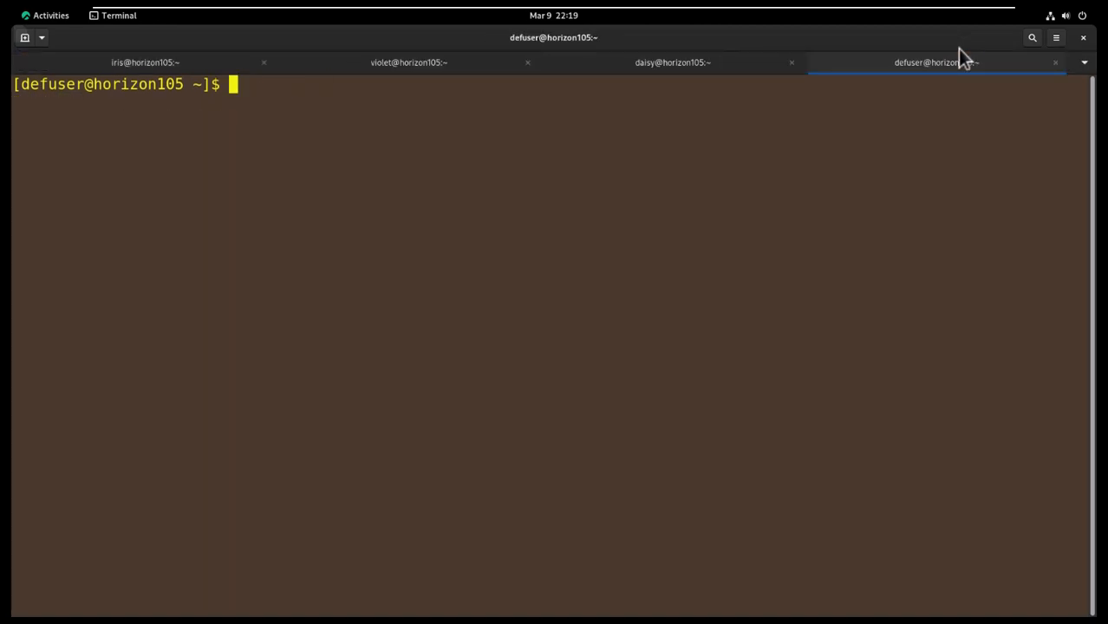
type("su - lily")
key("Return")
key("Return")
key("ctrl+shift+t")
type("su - rose")
key("Return")
key("Return")
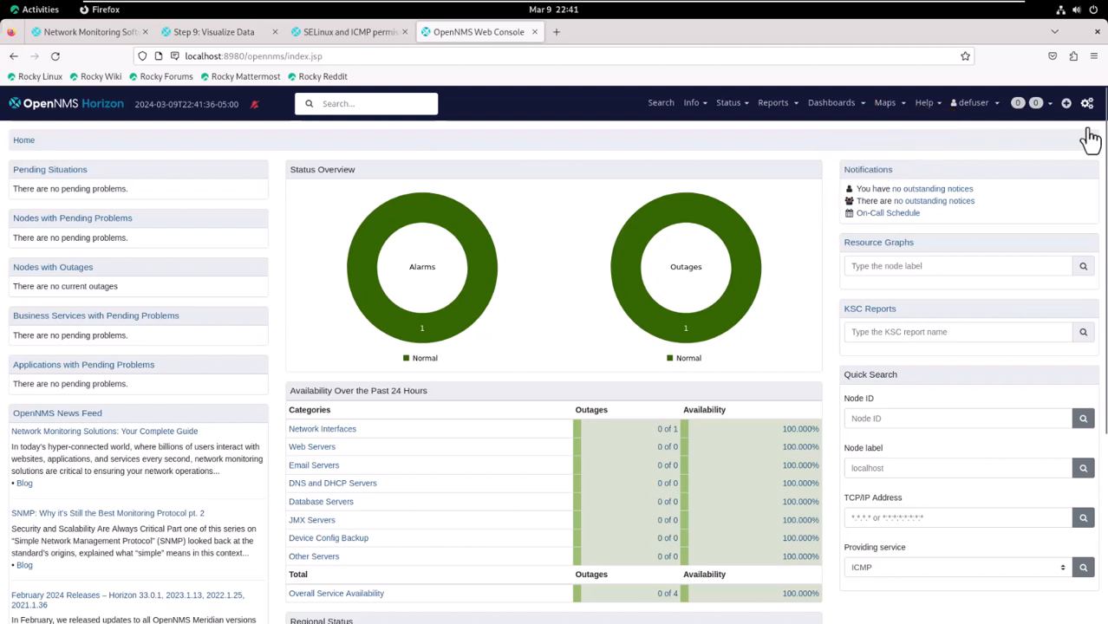
- From the admin page, create user iris with a pasted, confirmed password
left_click(1088, 103)
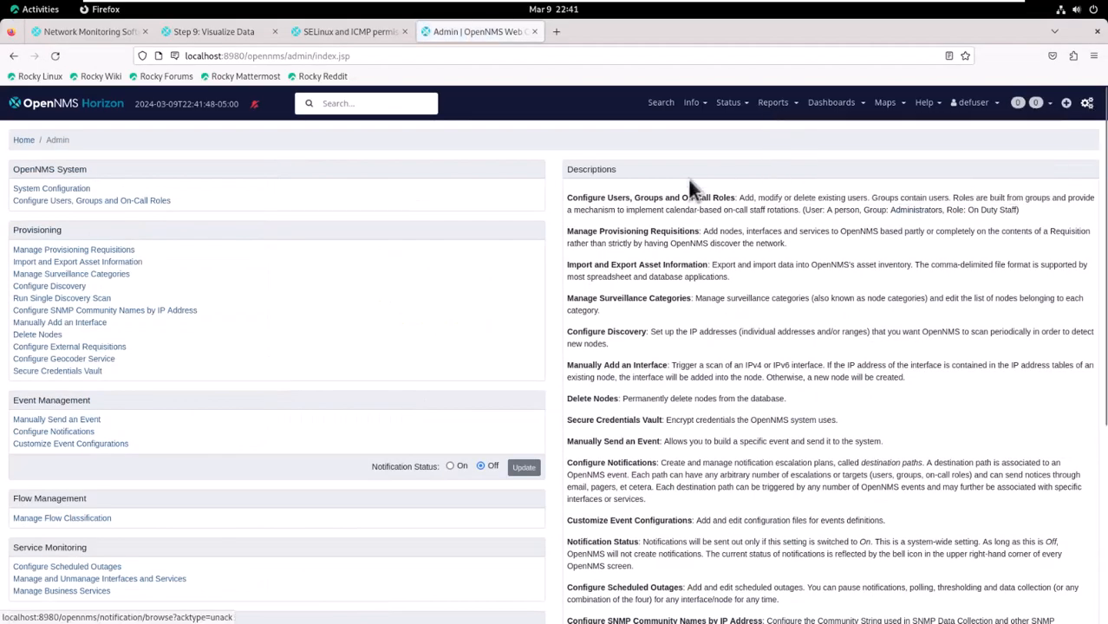
left_click(169, 206)
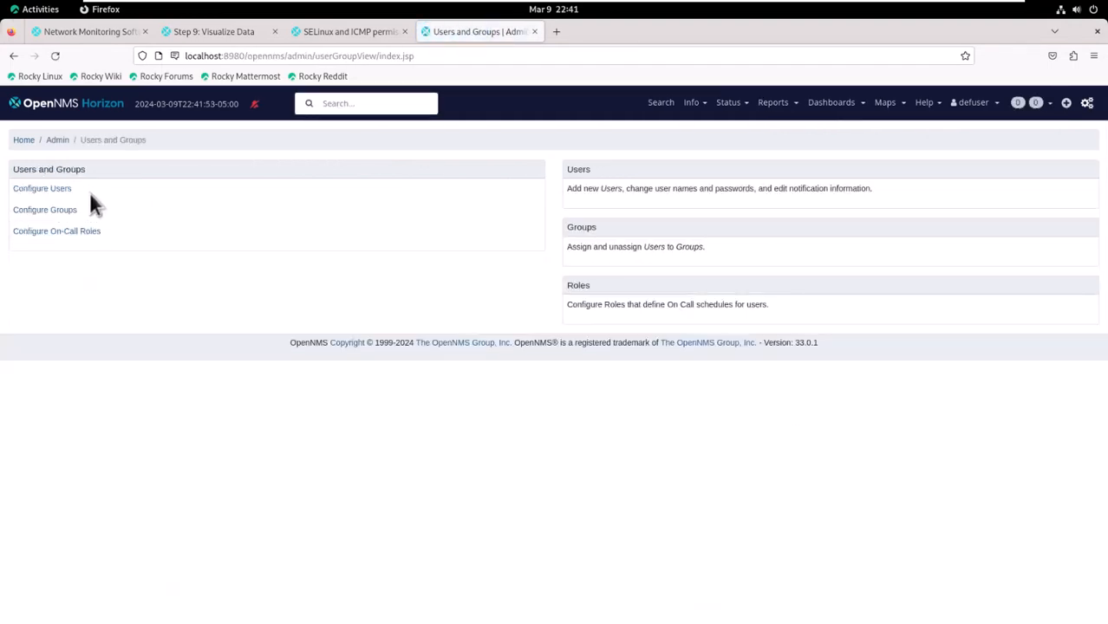
left_click(66, 189)
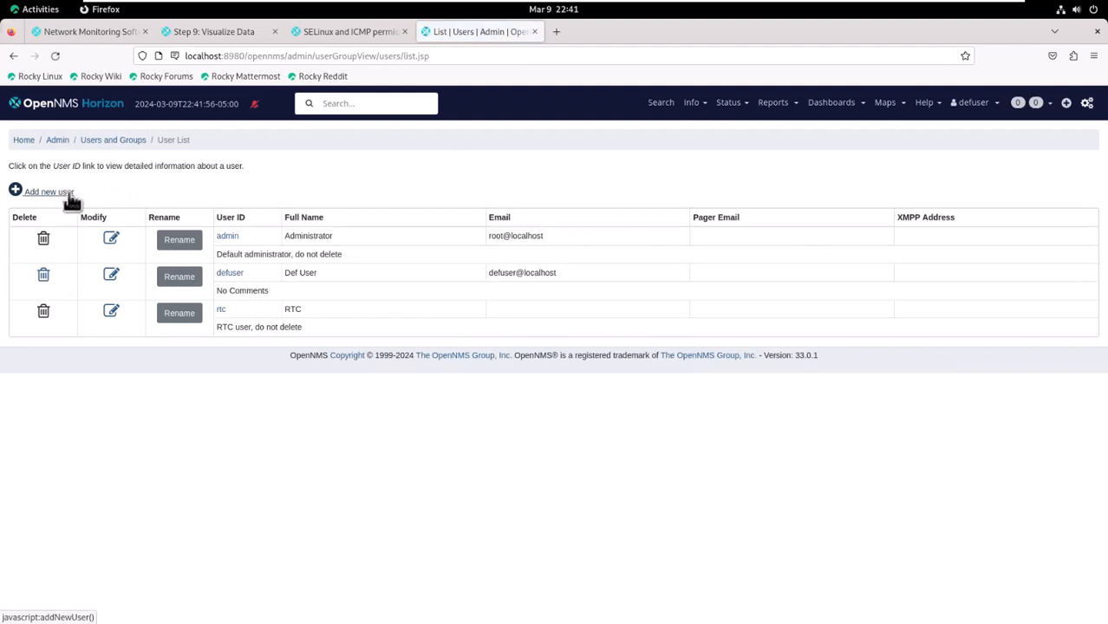
left_click(70, 194)
left_click(68, 208)
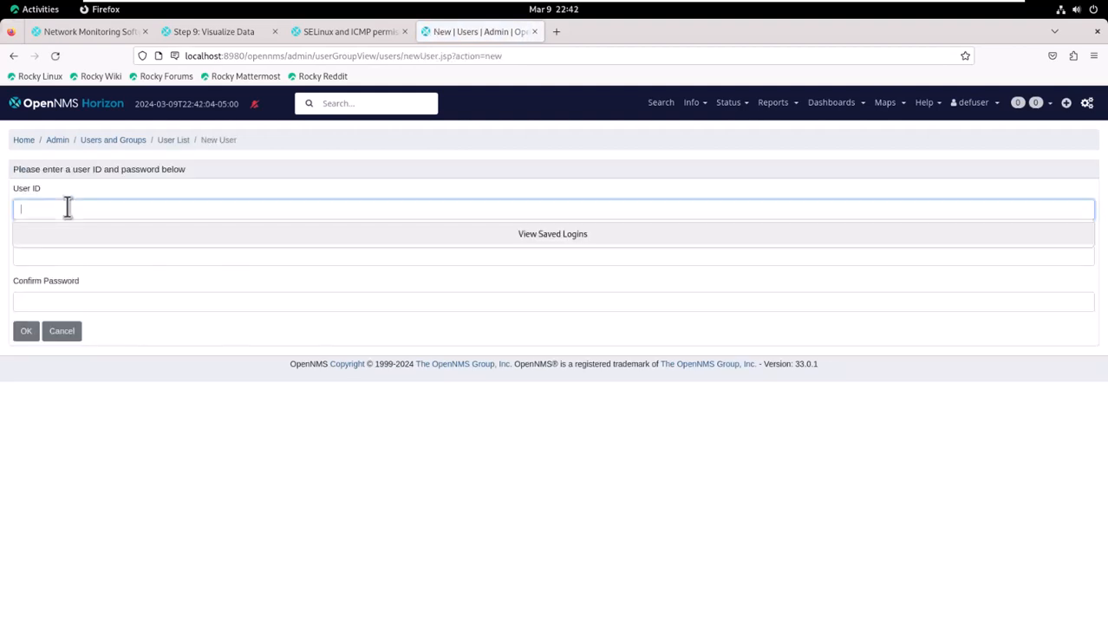
type("iris")
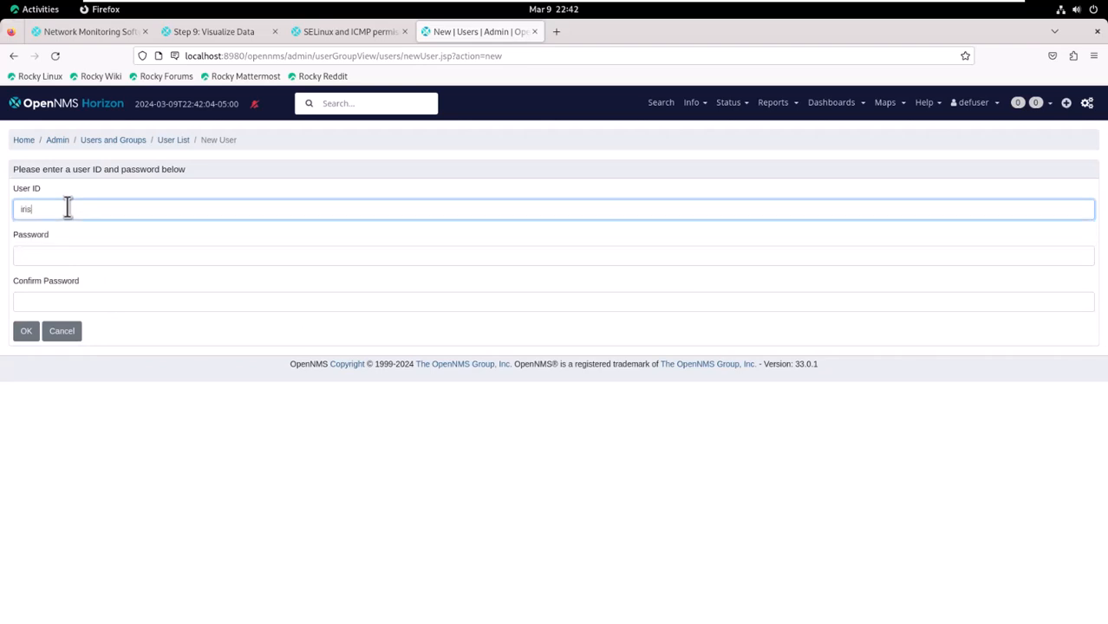
key("Tab")
key("ctrl+v")
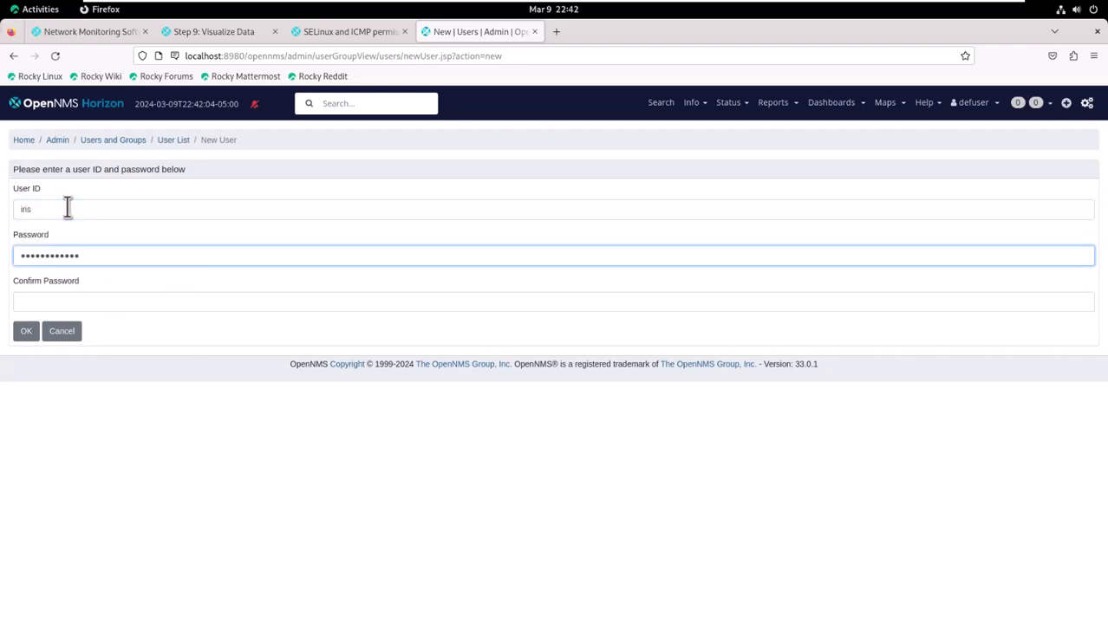
key("Tab")
key("ctrl+v")
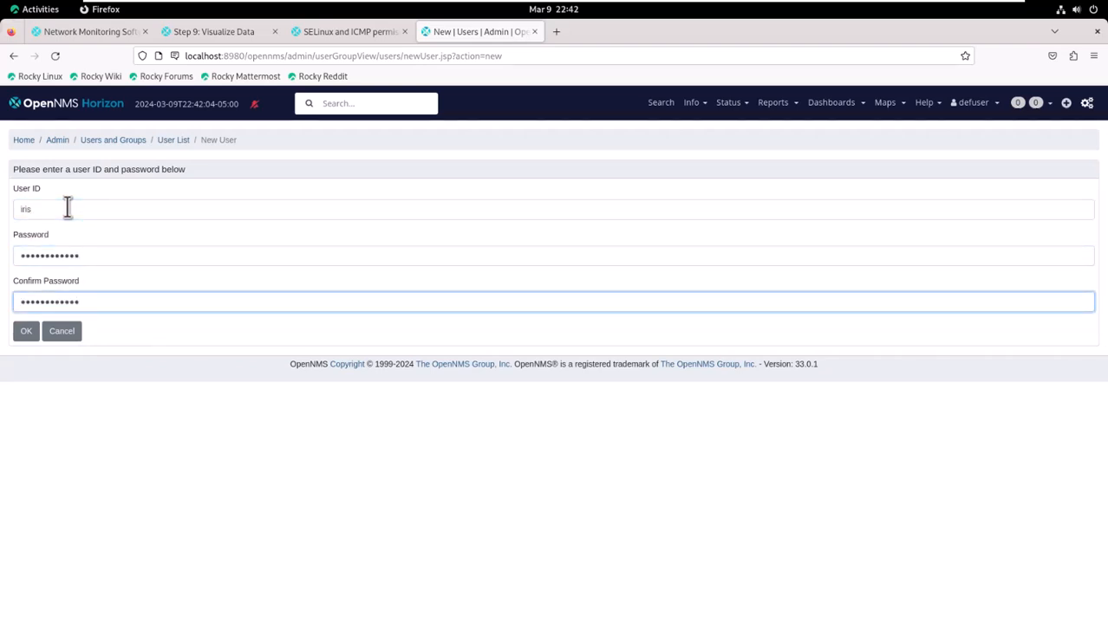
left_click(21, 338)
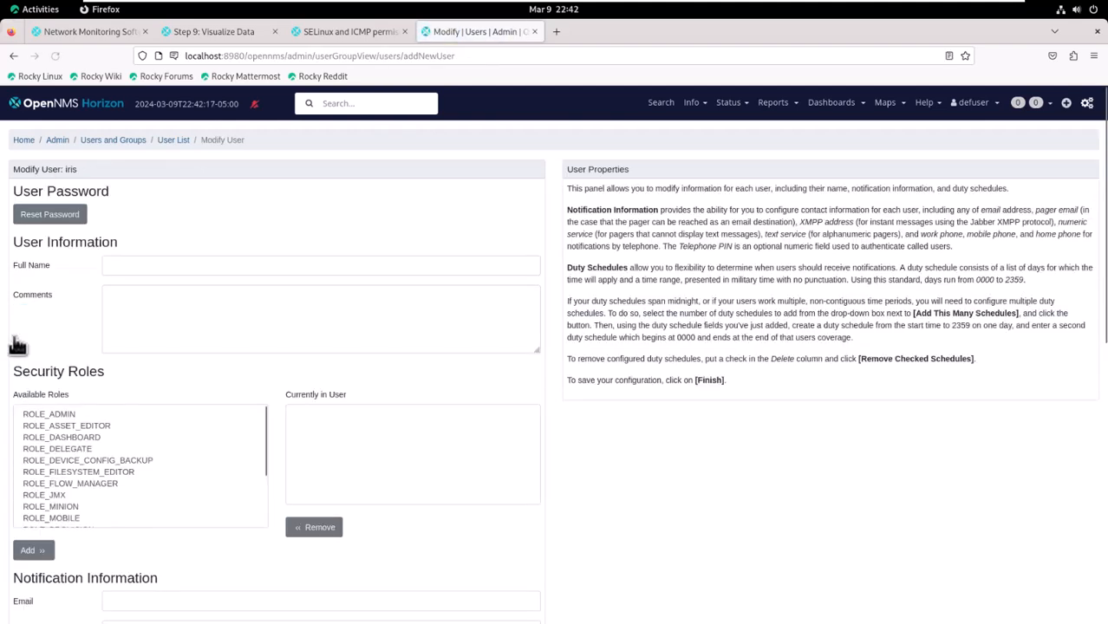
- Enter iris's full name and grant the ROLE_USER role
left_click(126, 264)
type("Iris")
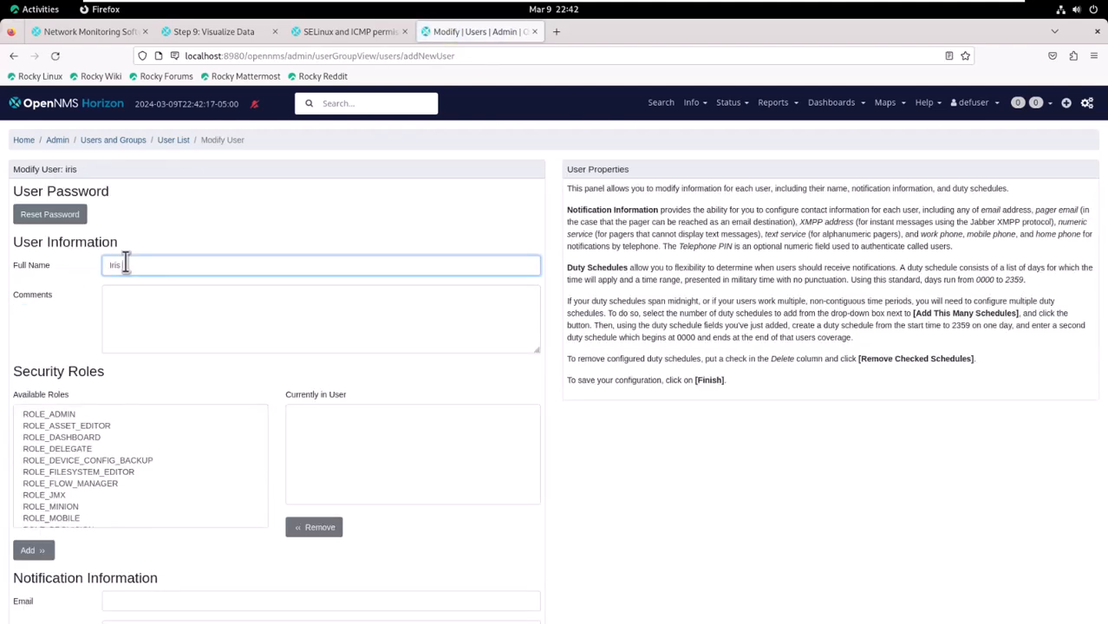
type(" Igloo")
scroll(49, 463, "down", 1)
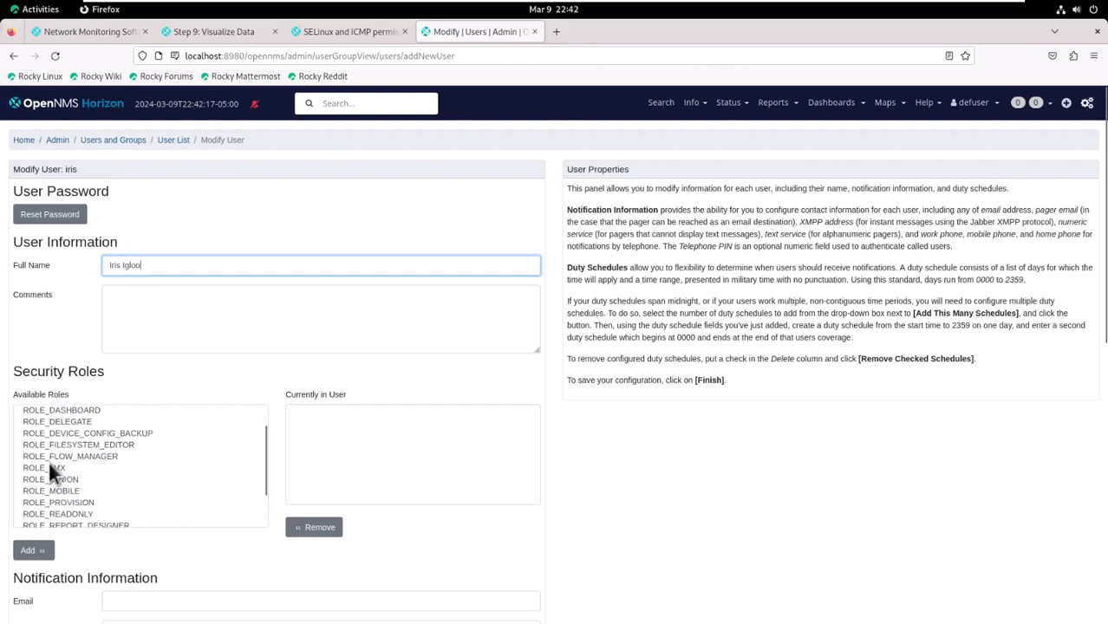
scroll(49, 462, "down", 2)
left_click(63, 516)
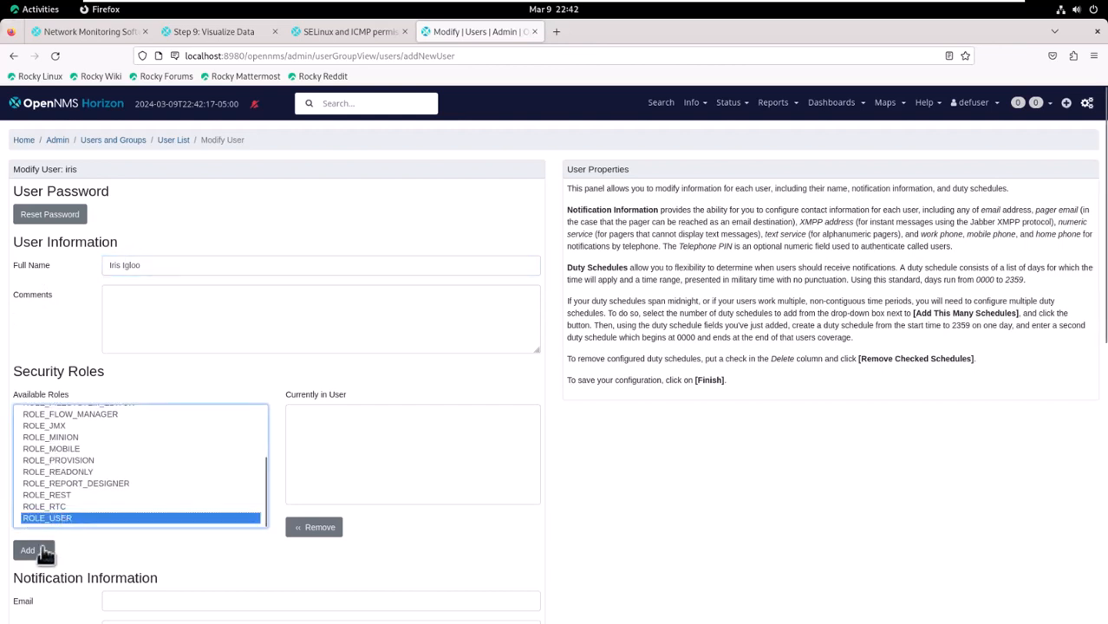
left_click(42, 551)
- Enter iris's local notification e-mail address and save the user
scroll(596, 475, "down", 3)
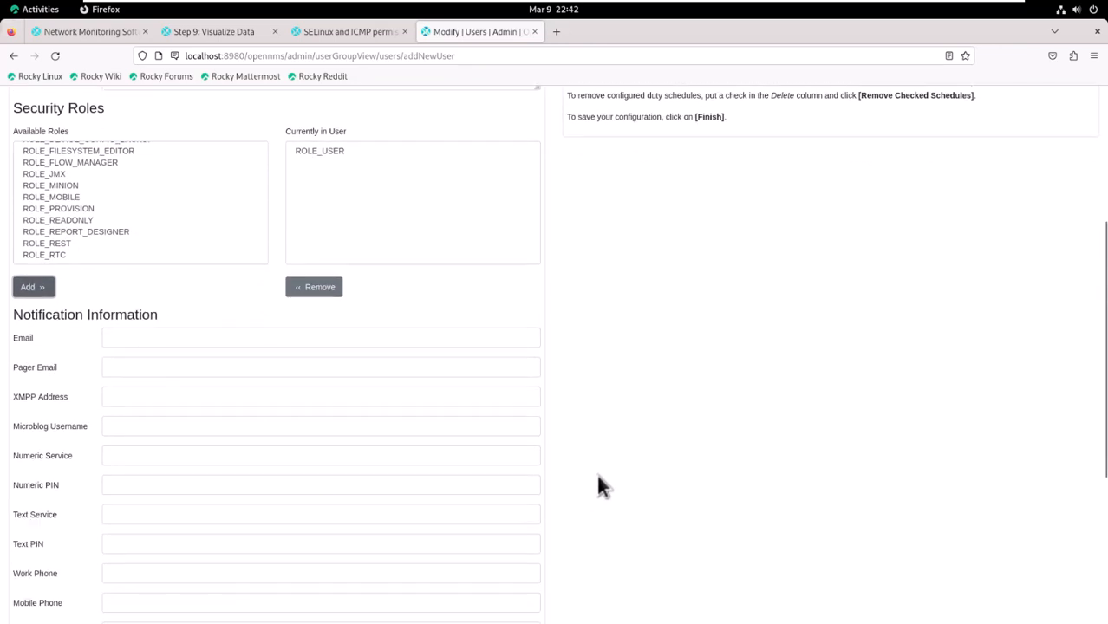
left_click(151, 337)
type("i")
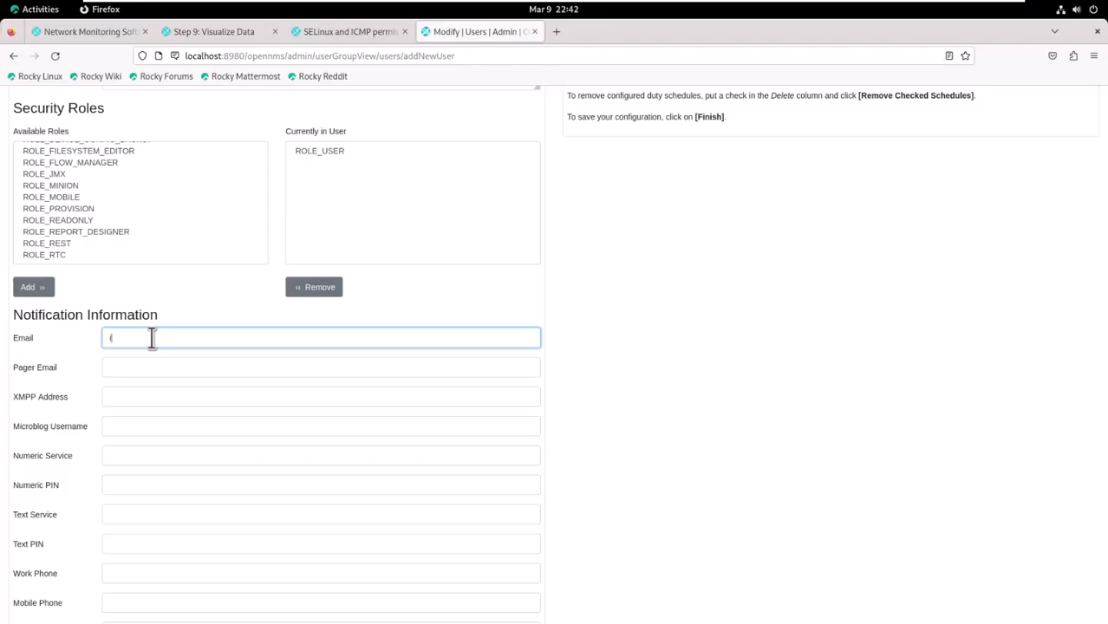
type("ris@localhost")
scroll(152, 390, "down", 5)
left_click(27, 577)
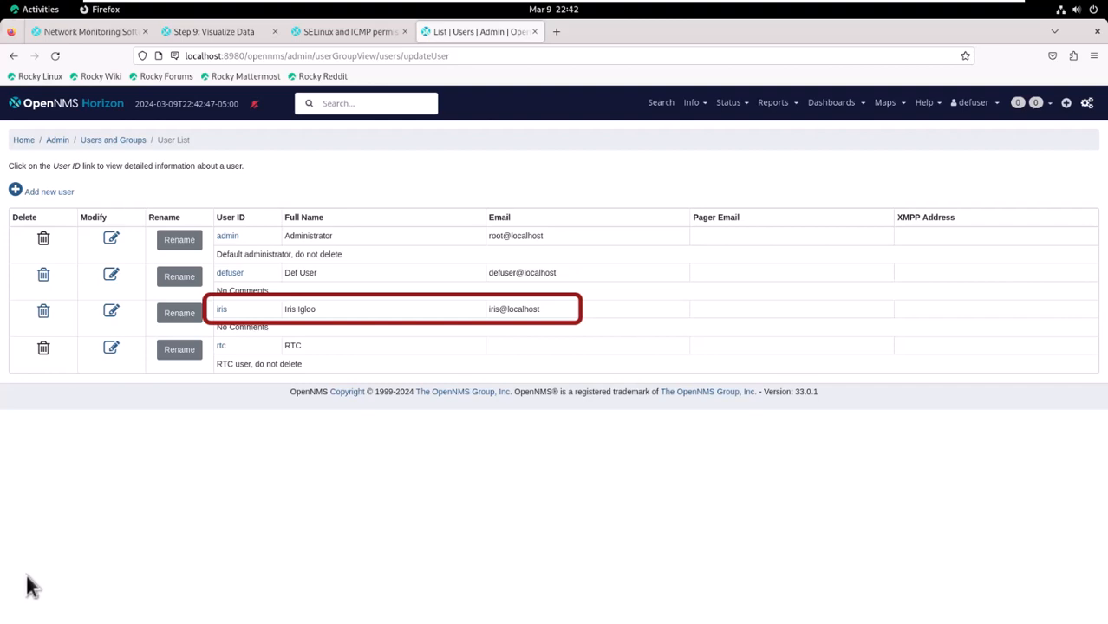
- Create user violet with a password, full name, ROLE_USER role and local email address
left_click(50, 193)
left_click(49, 209)
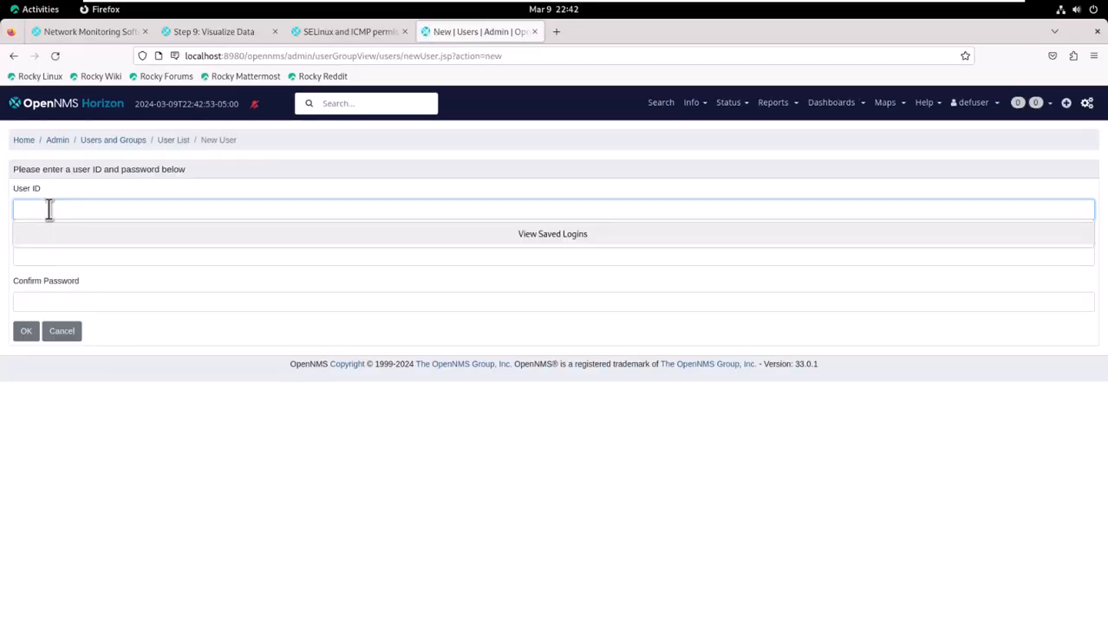
type("violet")
key("Tab")
type("************")
key("Tab")
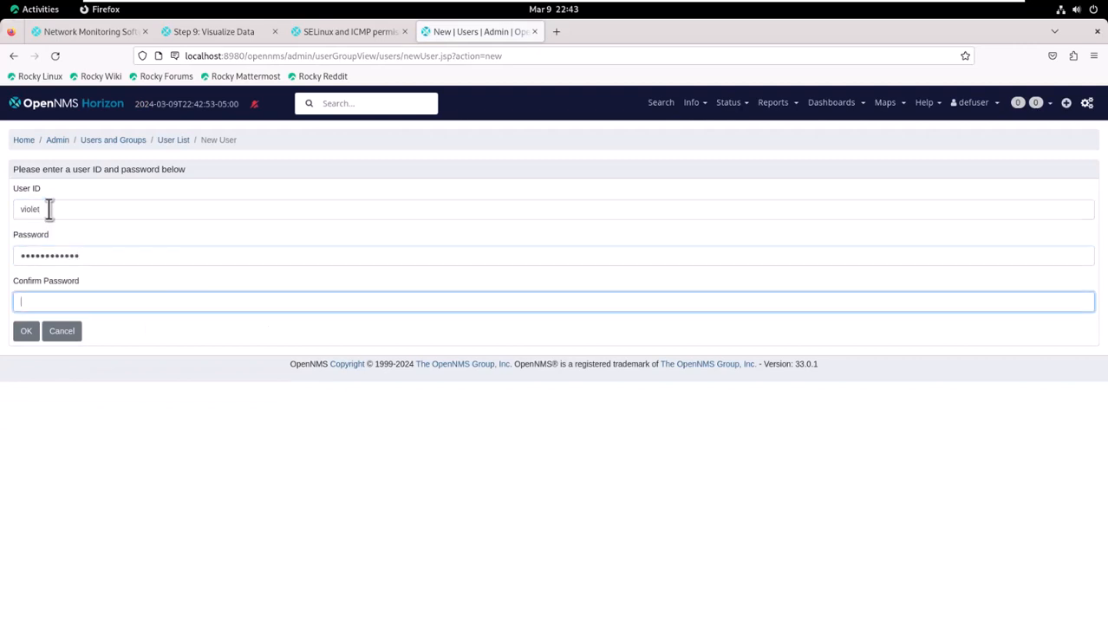
type("************")
left_click(26, 330)
left_click(124, 264)
type("V")
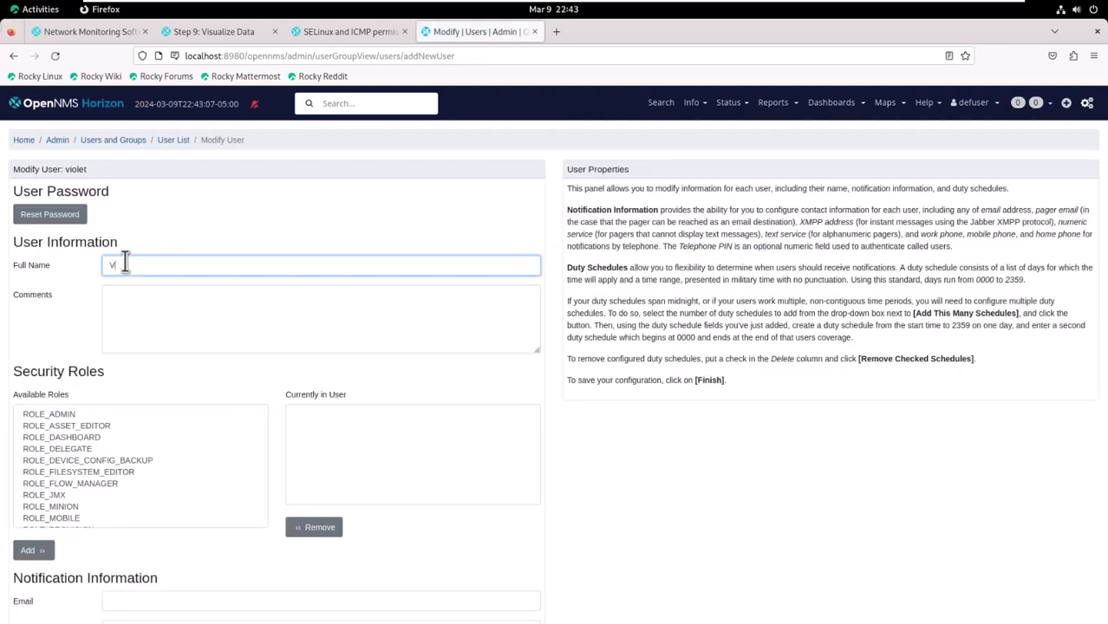
type("iolet Van")
scroll(104, 460, "down", 2)
left_click(66, 518)
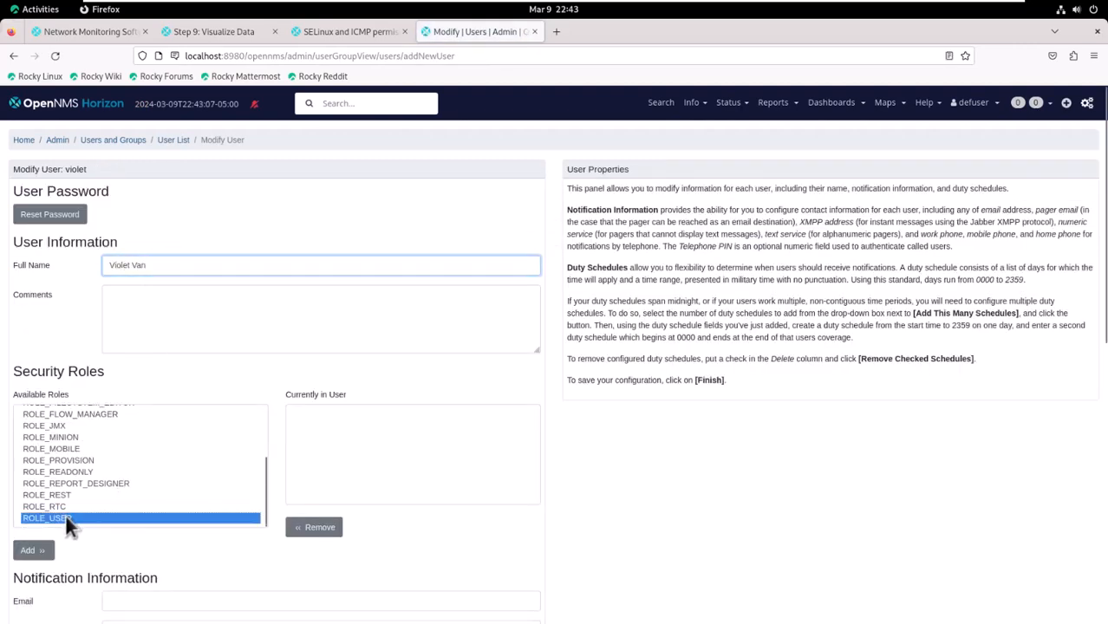
left_click(33, 551)
scroll(617, 505, "down", 6)
scroll(618, 504, "up", 2)
left_click(114, 250)
type("violet")
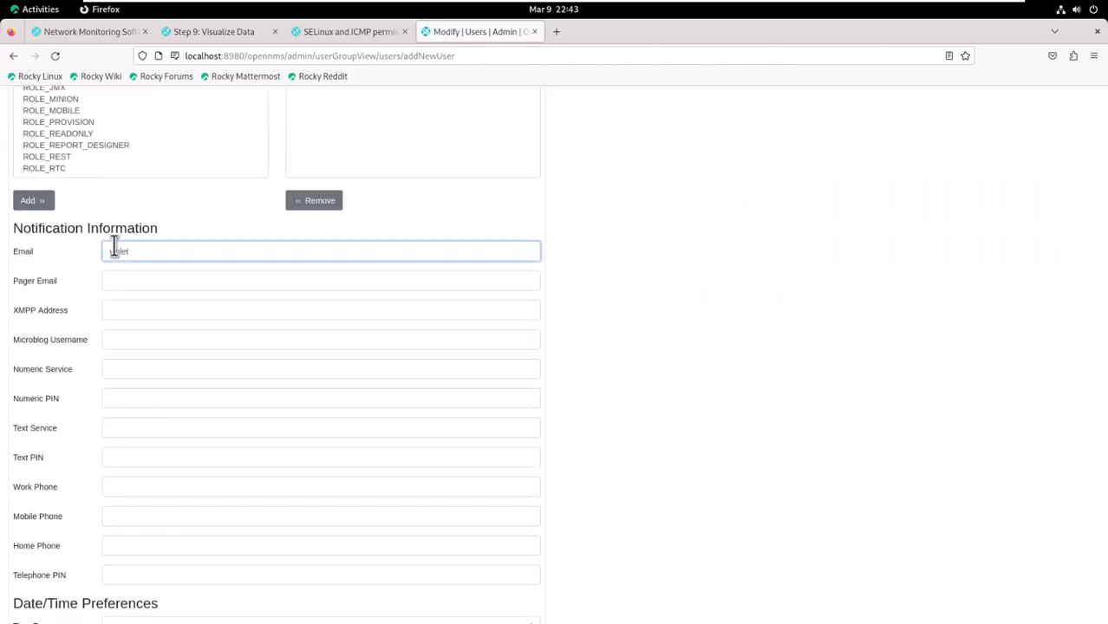
type("@localhost")
scroll(642, 290, "down", 5)
left_click(26, 580)
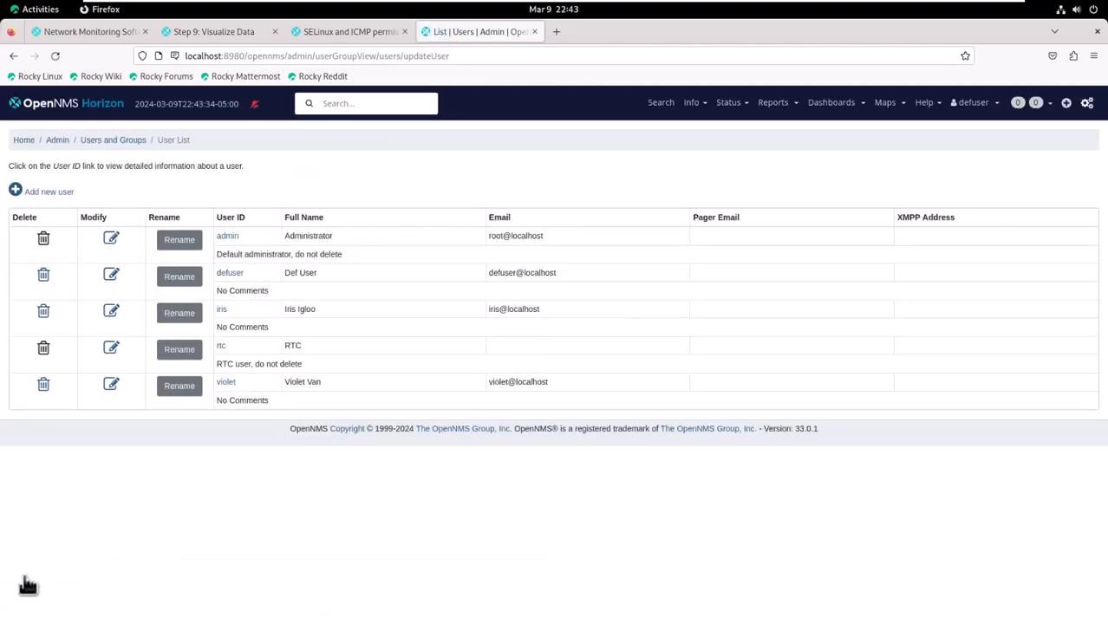
- Create user daisy with a password, full name, ROLE_USER role and local email address
left_click(34, 192)
type("daisy")
key("Tab")
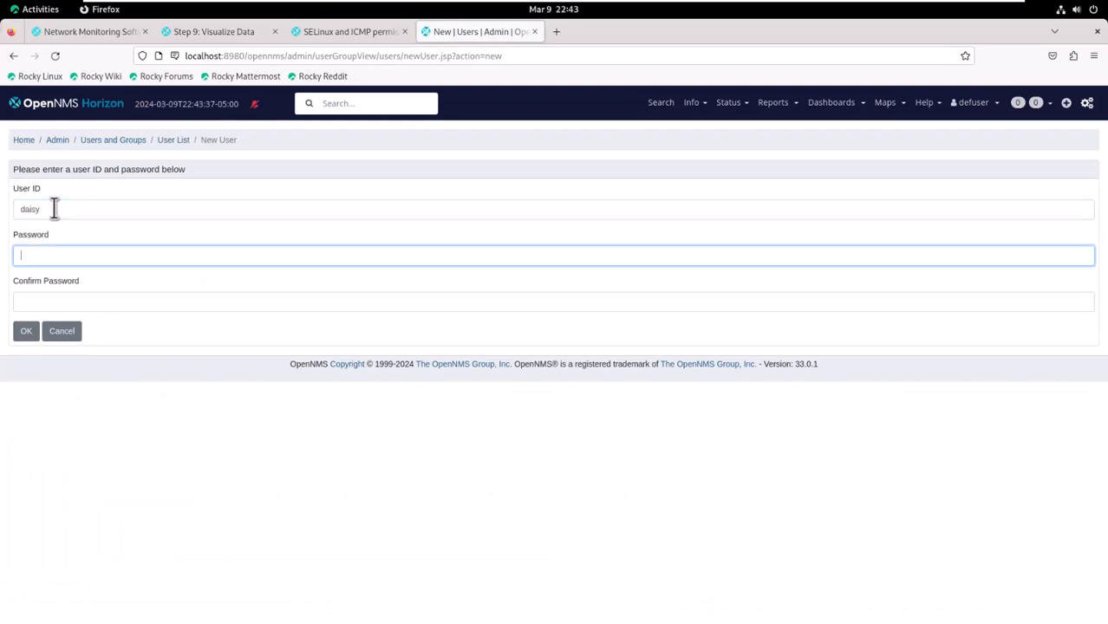
type("••••••••••••")
key("Tab")
type("••••••••••••")
left_click(26, 331)
left_click(111, 264)
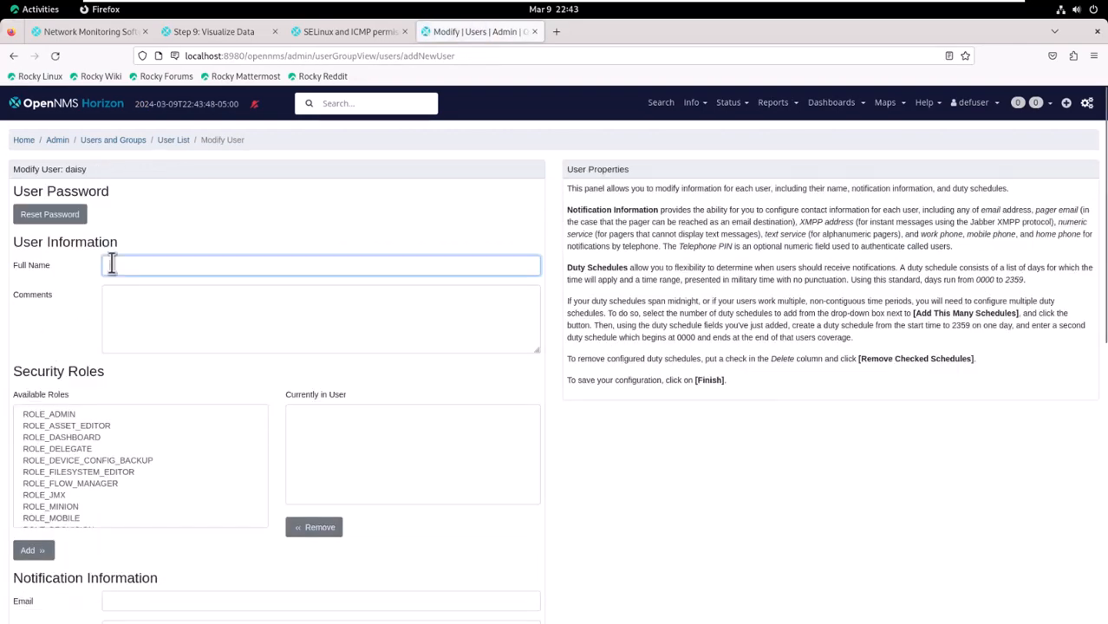
type("Daisy Day")
scroll(149, 475, "down", 2)
left_click(46, 518)
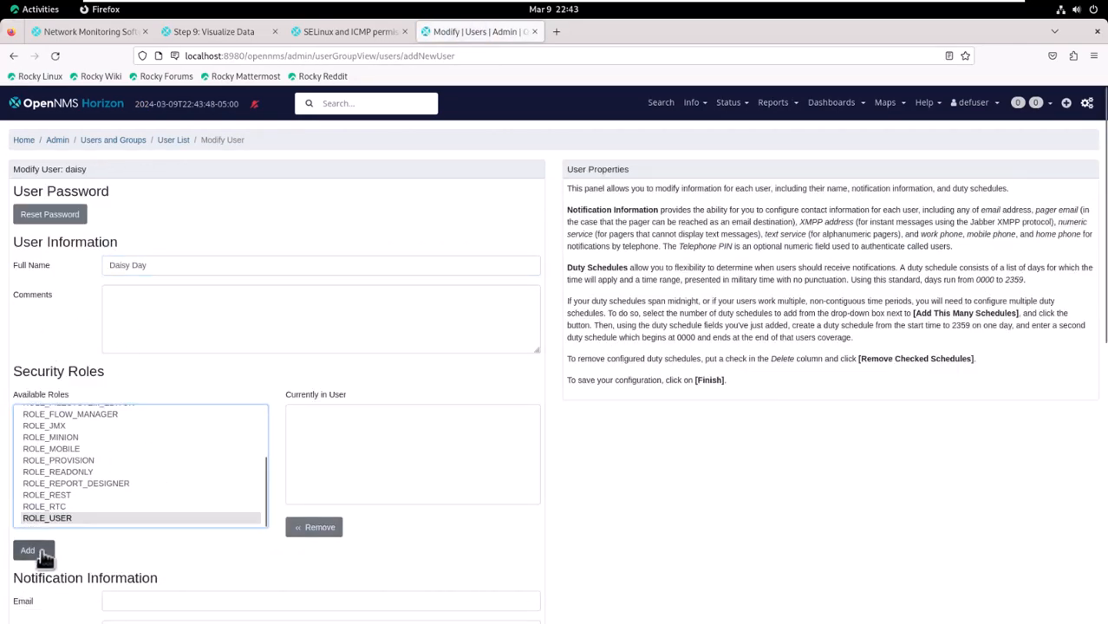
left_click(33, 551)
scroll(247, 497, "down", 3)
left_click(189, 470)
type("daisy@localhost")
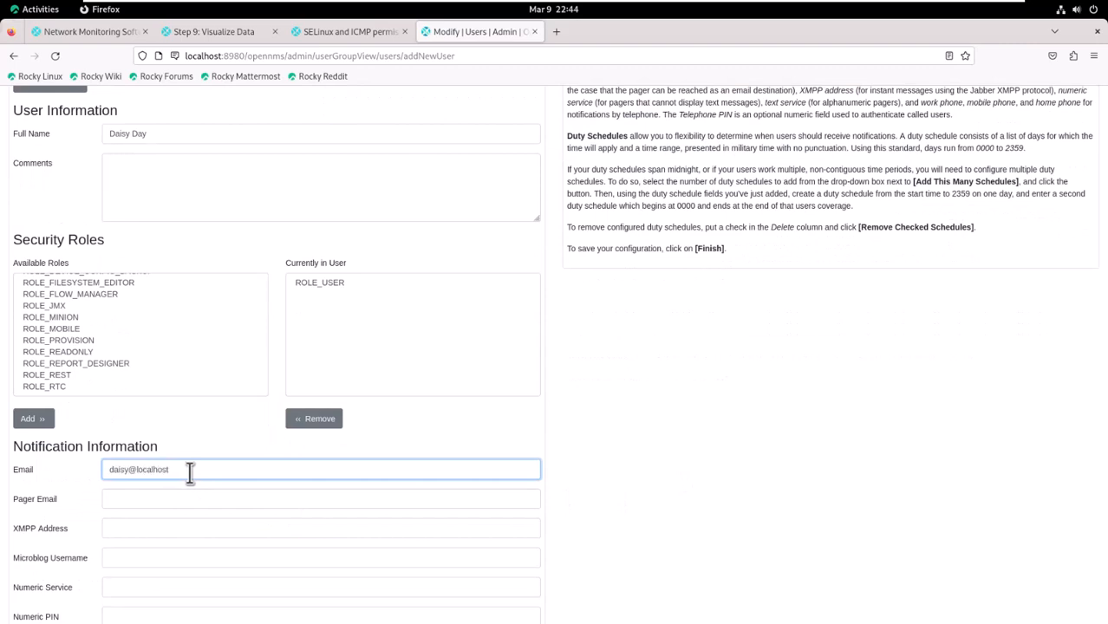
scroll(719, 370, "down", 5)
left_click(31, 581)
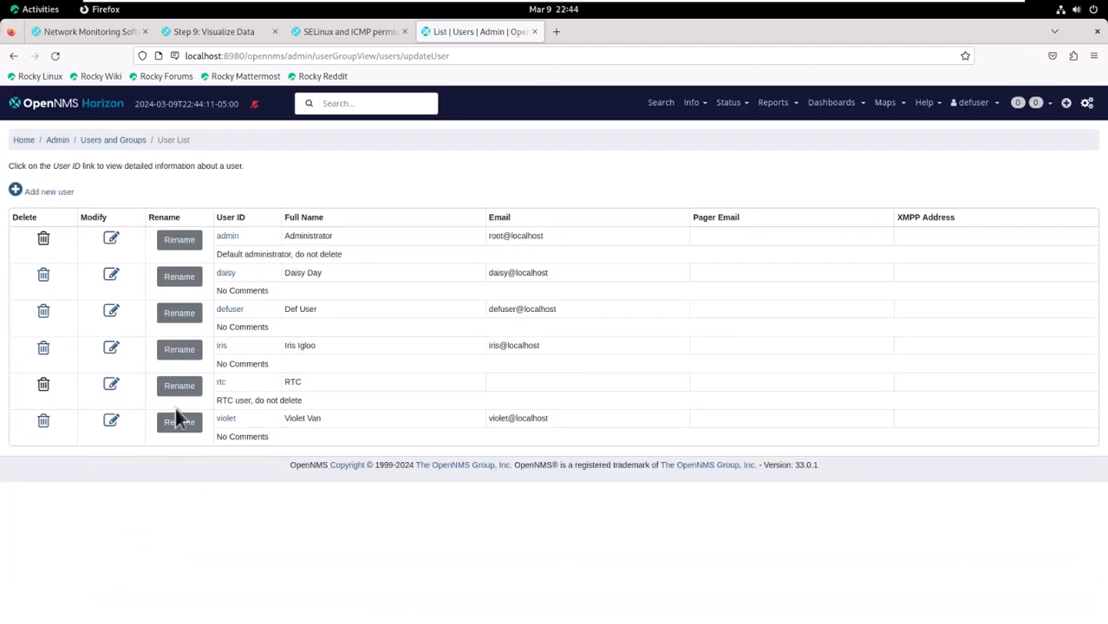
- Create user lily with a password, full name, ROLE_USER role and local email address
left_click(54, 191)
left_click(74, 209)
type("lily")
key("Tab")
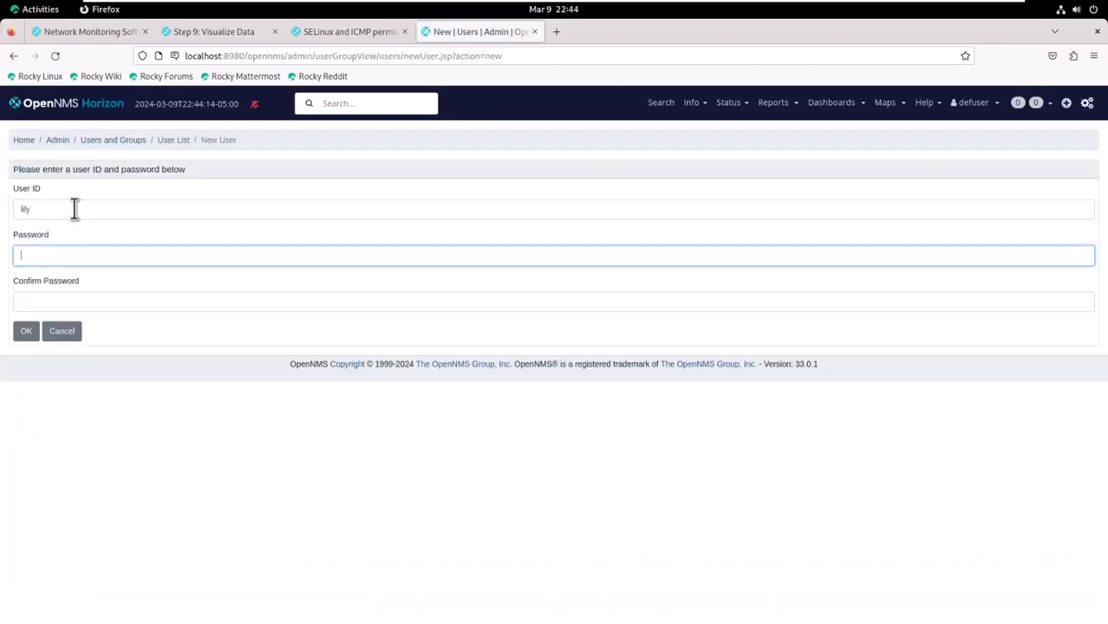
type("Password123!")
key("Tab")
type("Password123!")
left_click(17, 333)
left_click(124, 271)
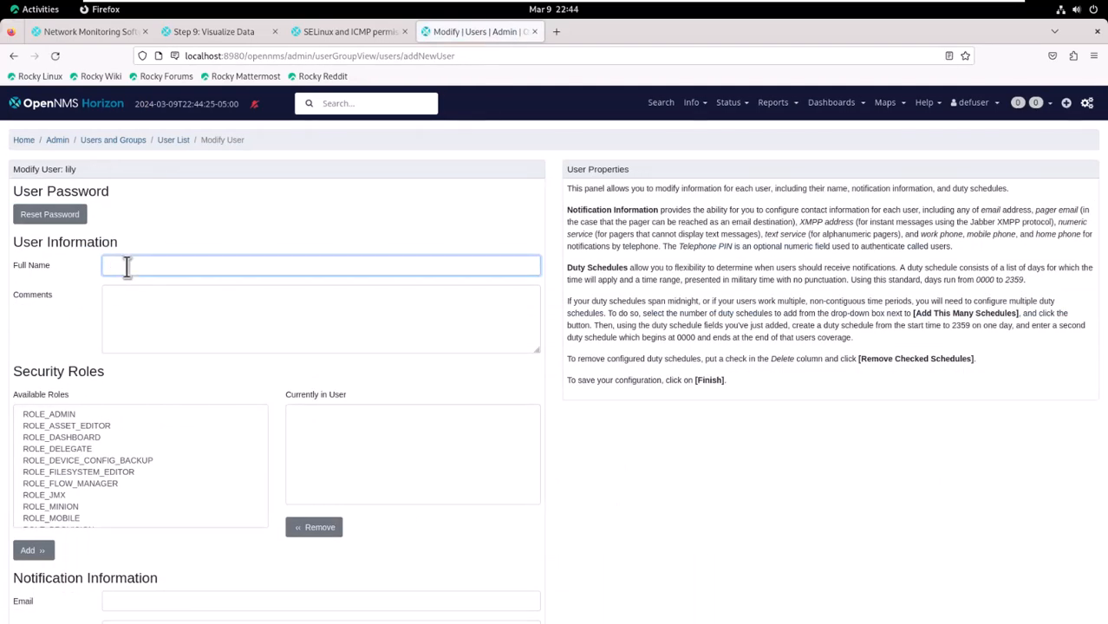
type("Lily Longstocking")
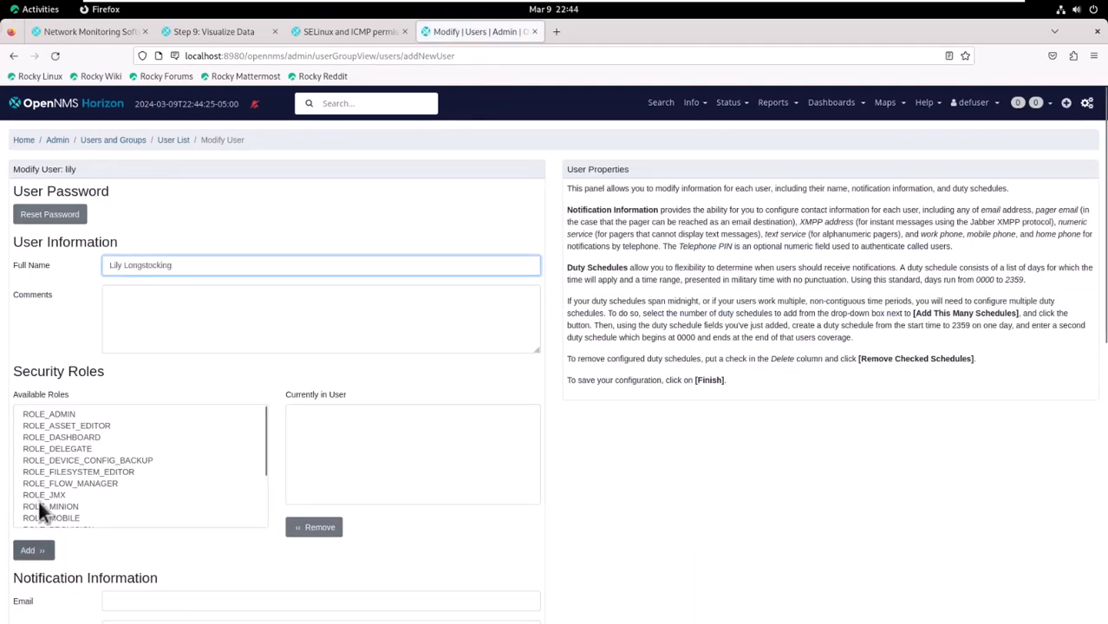
scroll(38, 501, "down", 3)
left_click(43, 519)
left_click(33, 551)
scroll(130, 390, "down", 5)
left_click(125, 274)
type("lily@localhost")
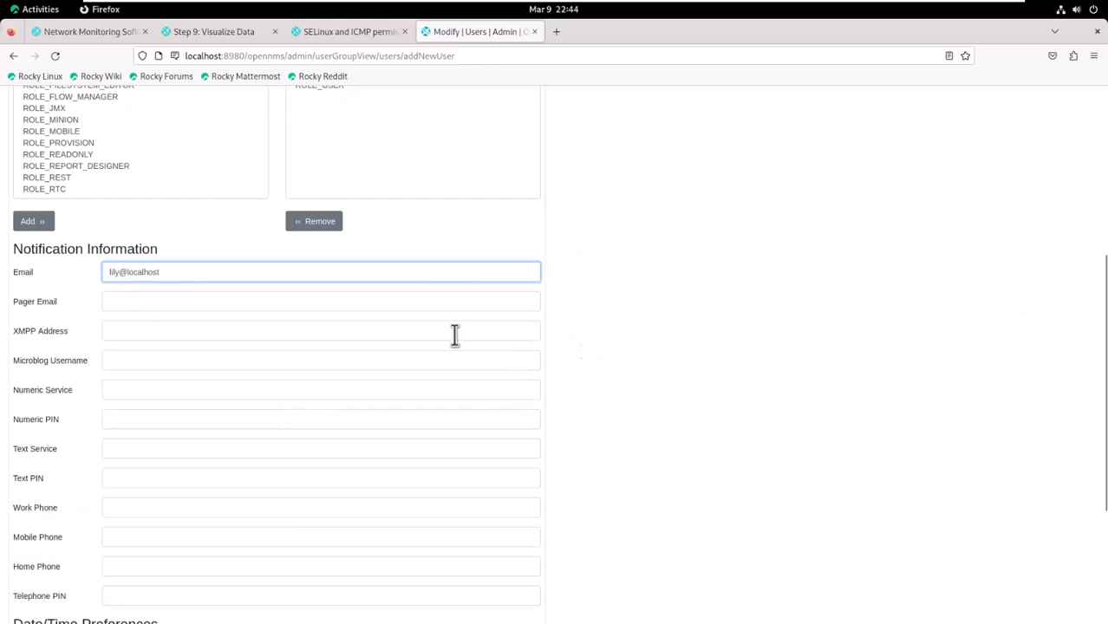
scroll(455, 331, "down", 5)
left_click(32, 579)
- Create user rose with a password, full name and local email address
left_click(50, 192)
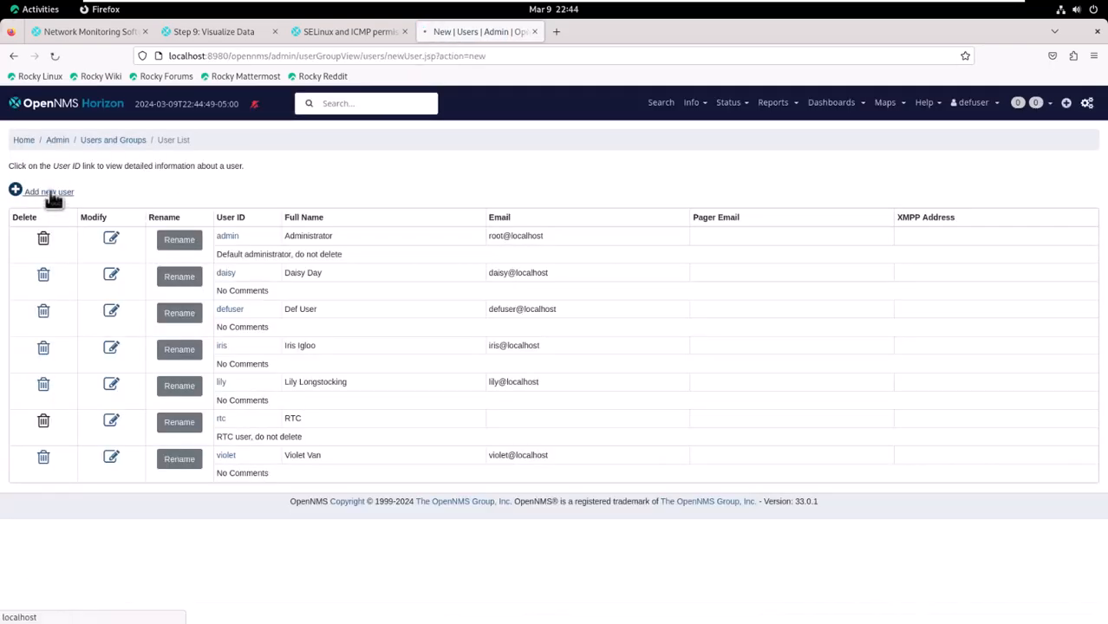
type("rose")
key("Tab")
type("************")
key("Tab")
type("************")
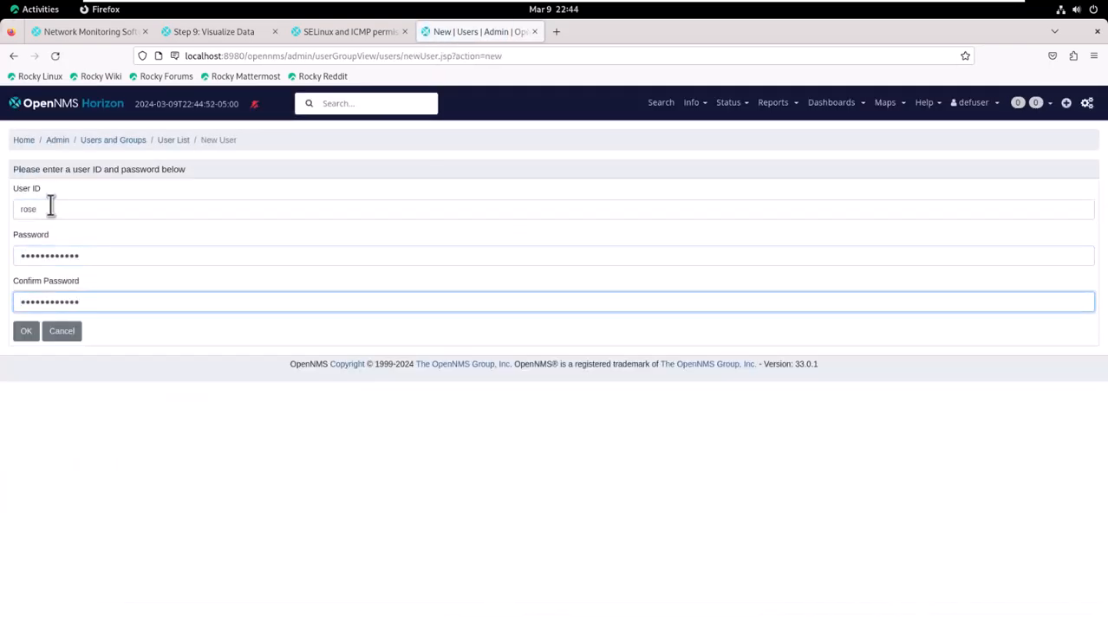
key("Return")
scroll(74, 508, "down", 5)
left_click(136, 261)
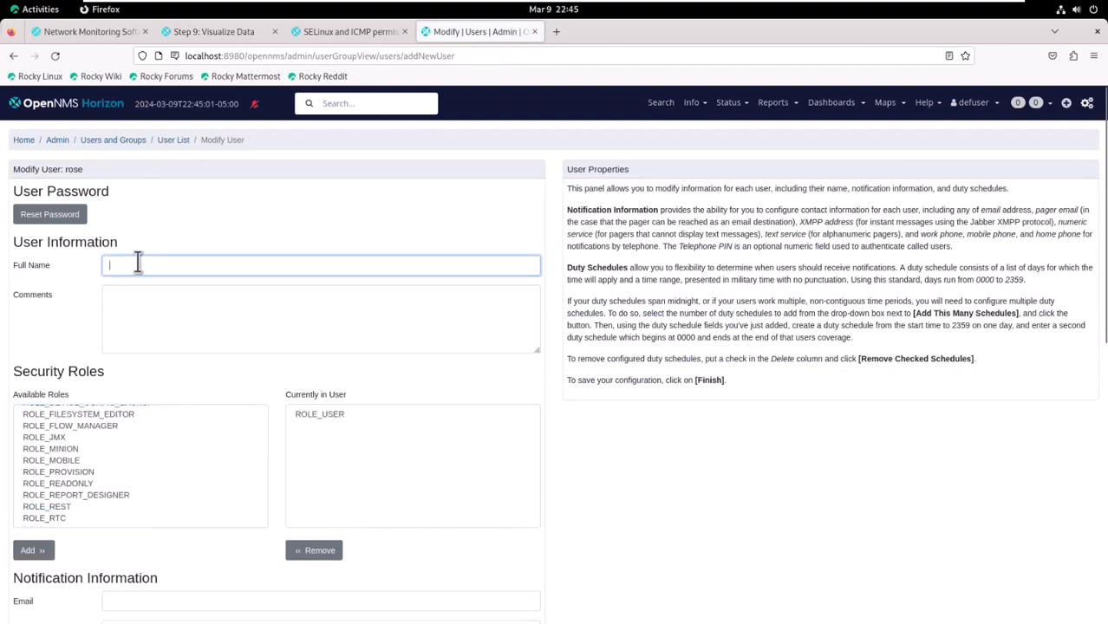
type("Rose Robert")
scroll(587, 511, "down", 5)
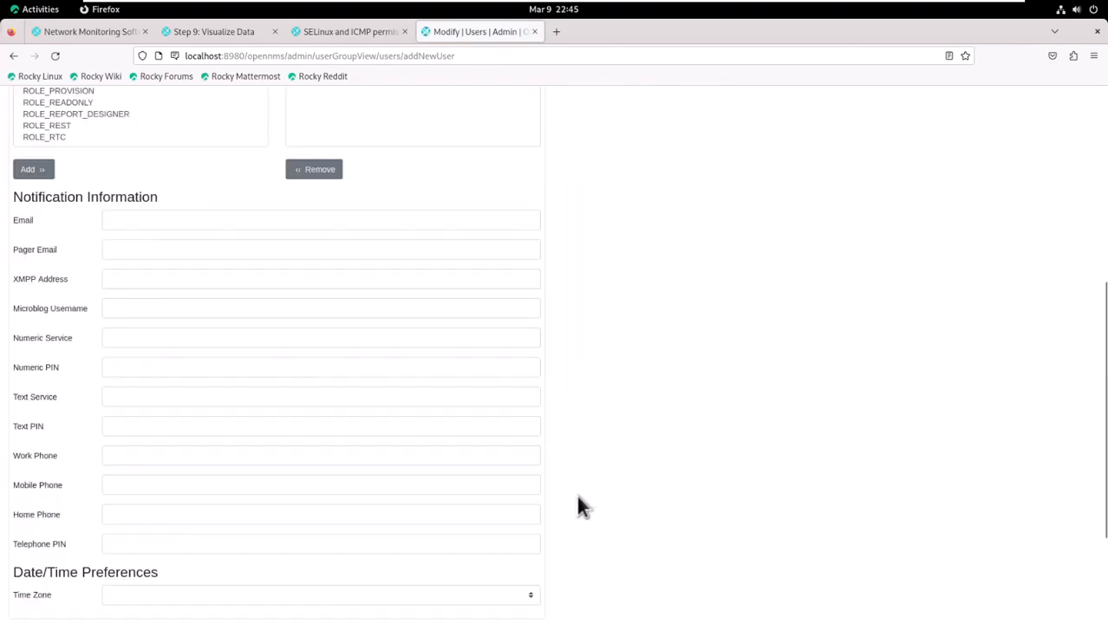
scroll(579, 503, "up", 1)
left_click(186, 249)
type("rose@localhost")
scroll(309, 293, "down", 5)
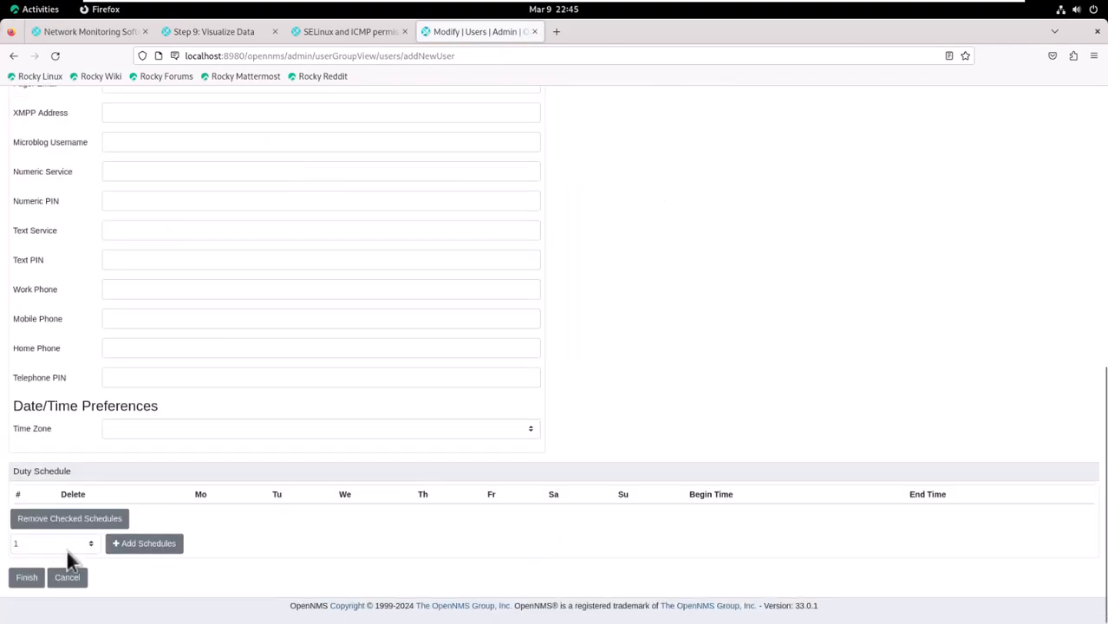
left_click(33, 579)
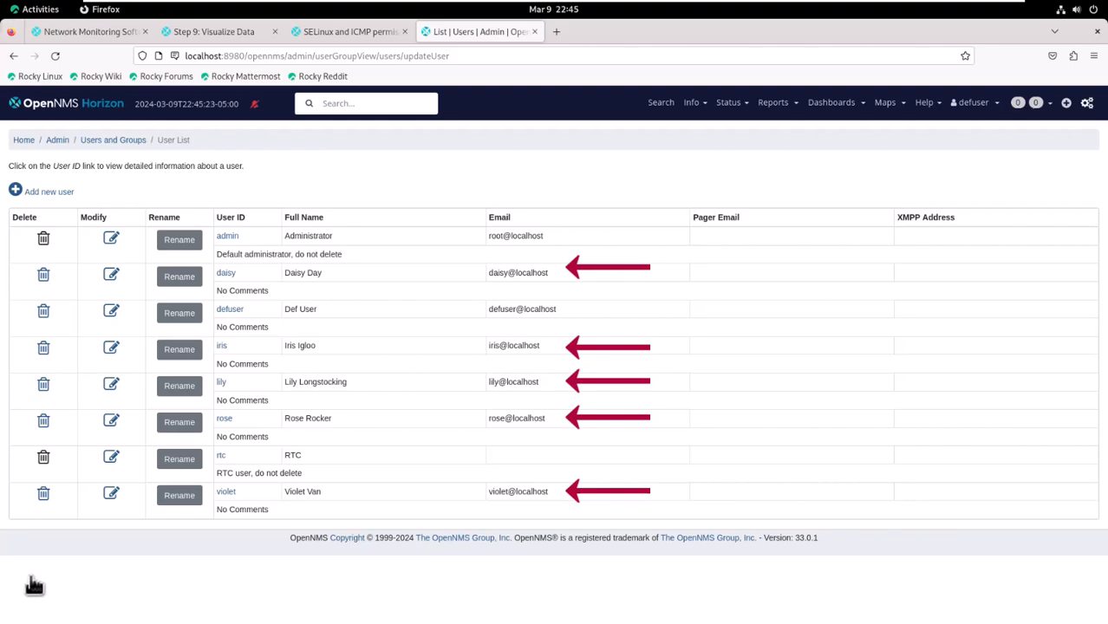
- Go from the Users and Groups overview to the Group List and start a new group
left_click(98, 143)
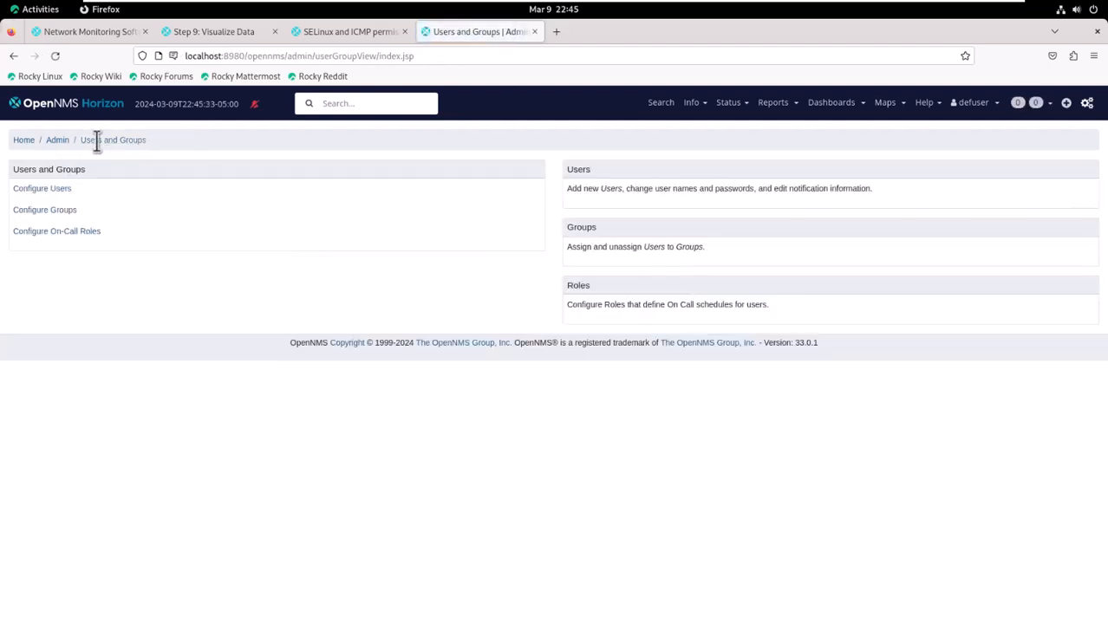
left_click(73, 210)
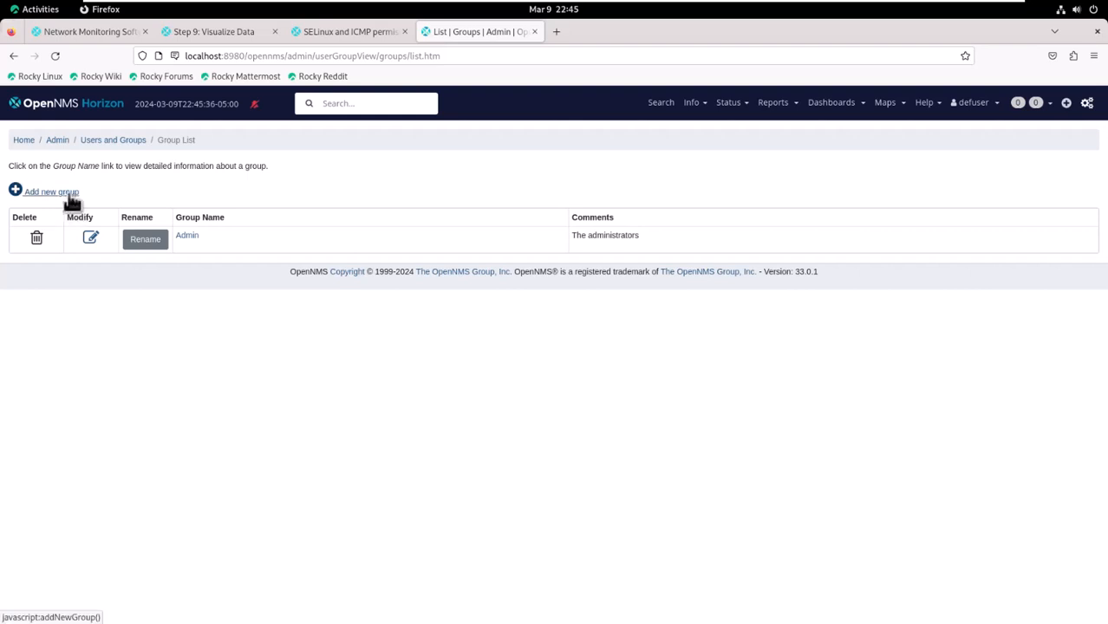
left_click(72, 193)
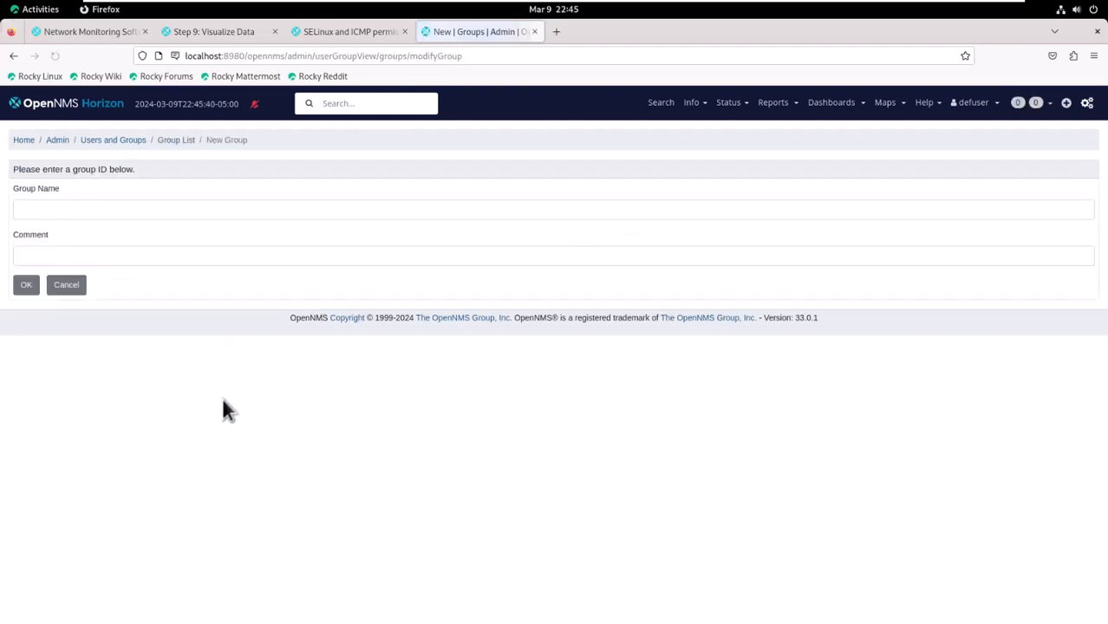
- Create a new group named Flowers
left_click(92, 205)
type("Flowers")
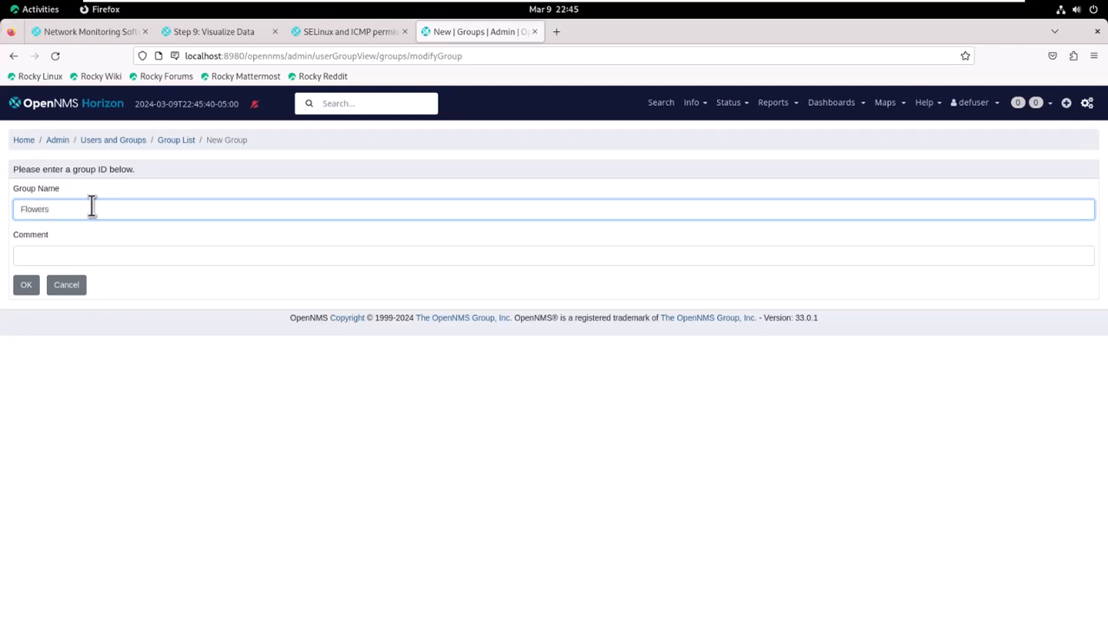
left_click(25, 287)
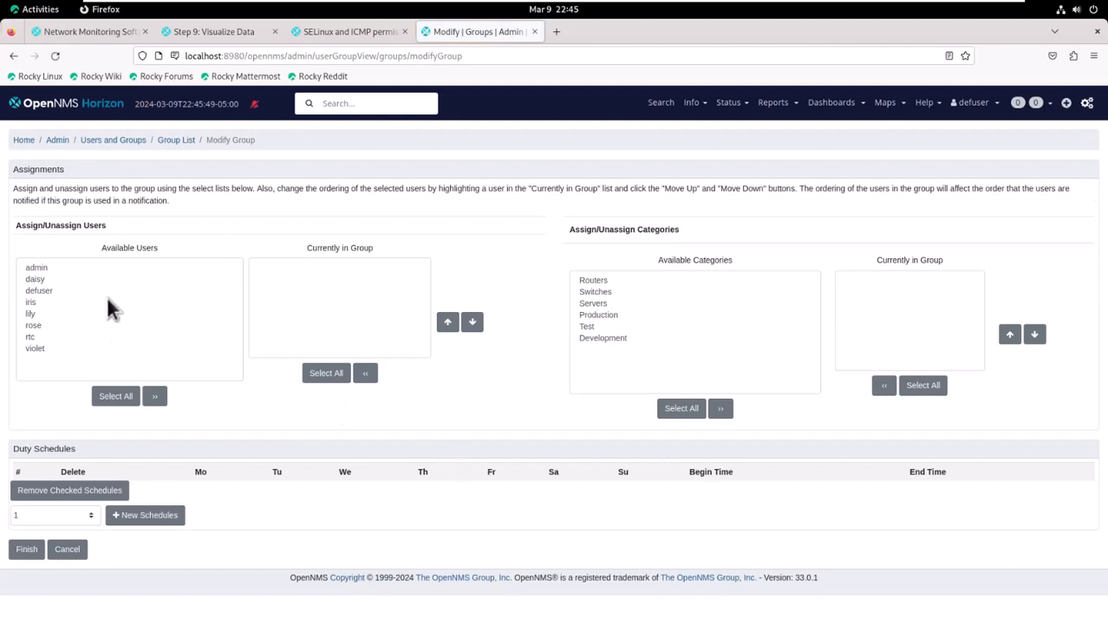
- Add the five flower-named users as Flowers members and save the group
left_click(40, 279)
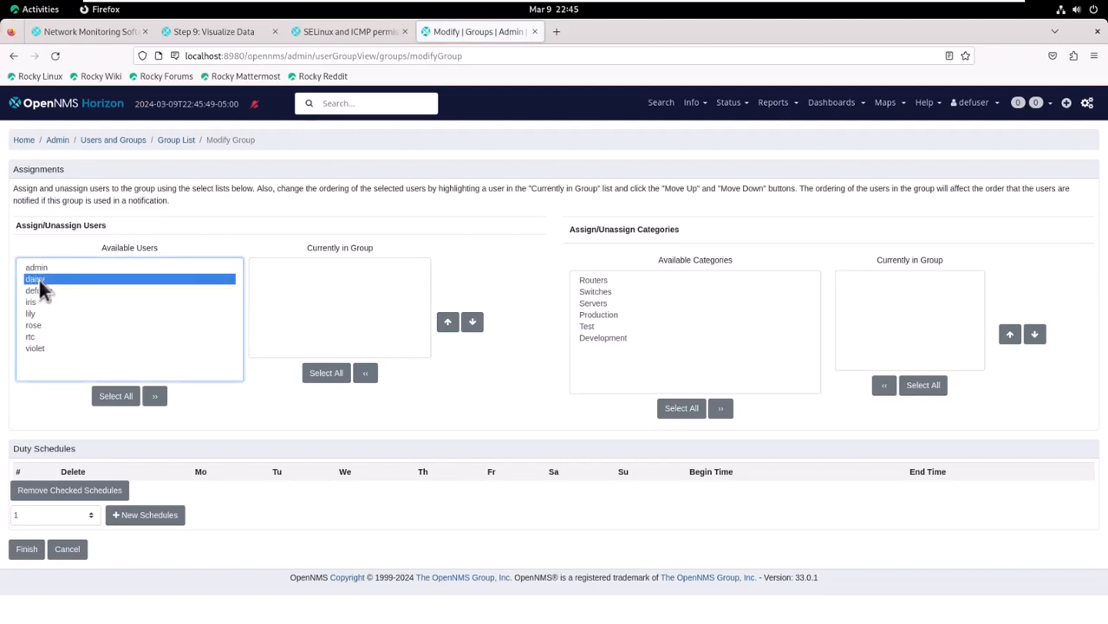
left_click(36, 303, "ctrl")
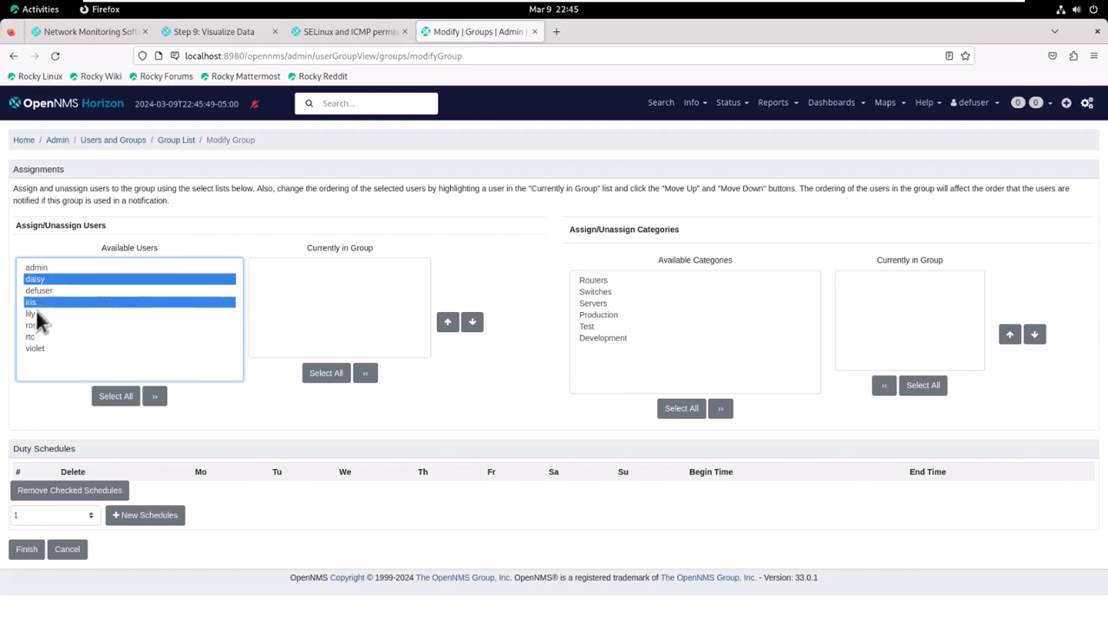
left_click(34, 313, "ctrl")
left_click(36, 326, "ctrl")
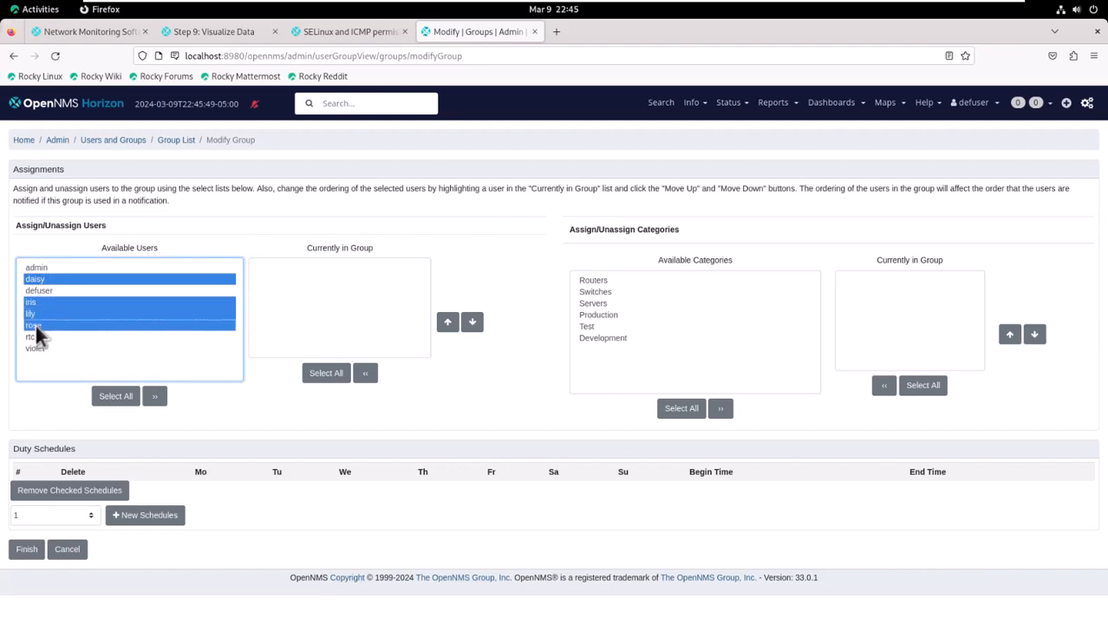
left_click(37, 347, "ctrl")
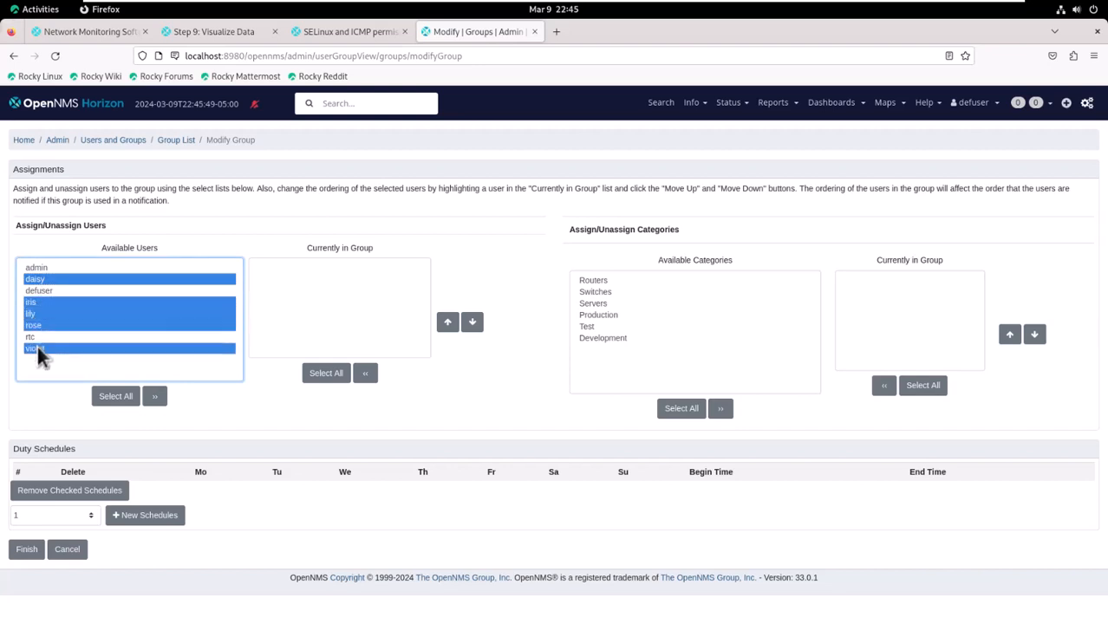
left_click(157, 397)
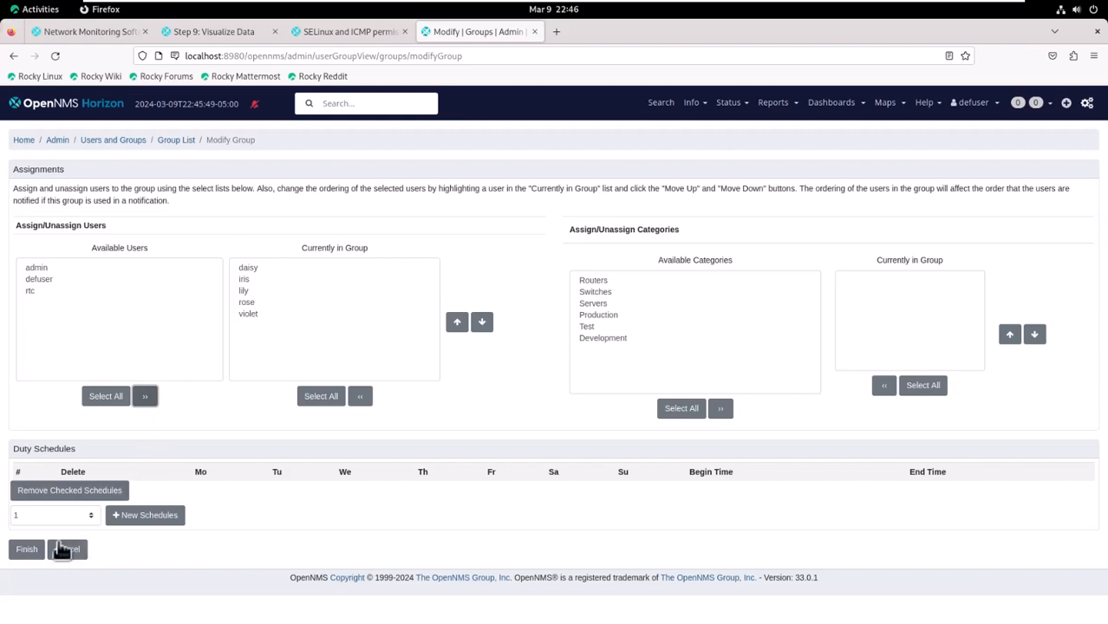
left_click(27, 549)
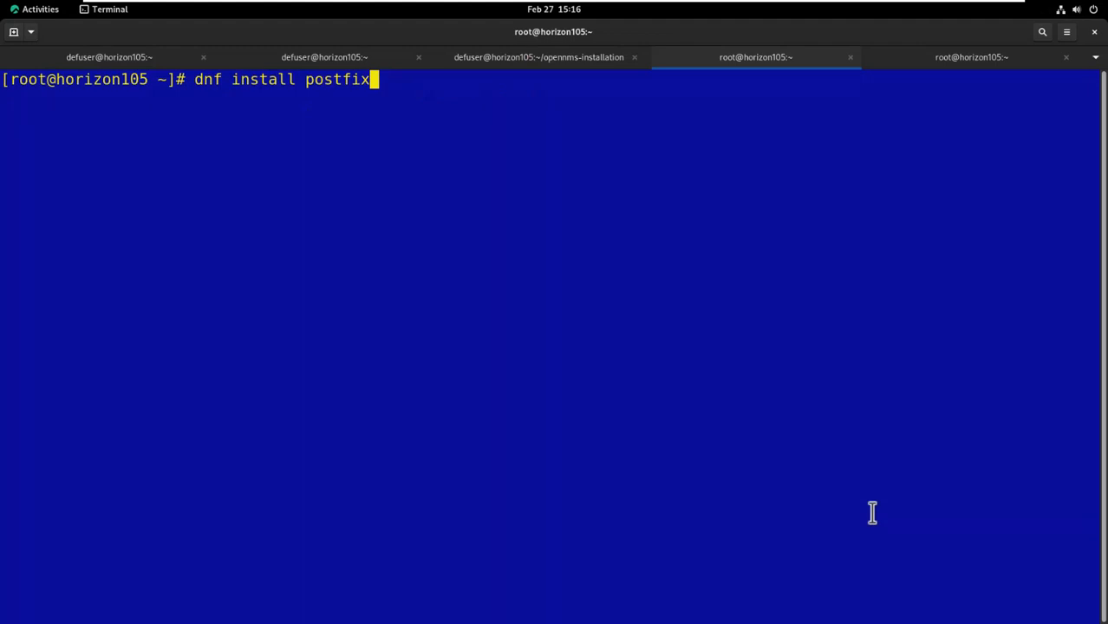
- Install postfix with dnf, confirming the install with y
key("Return")
type("y")
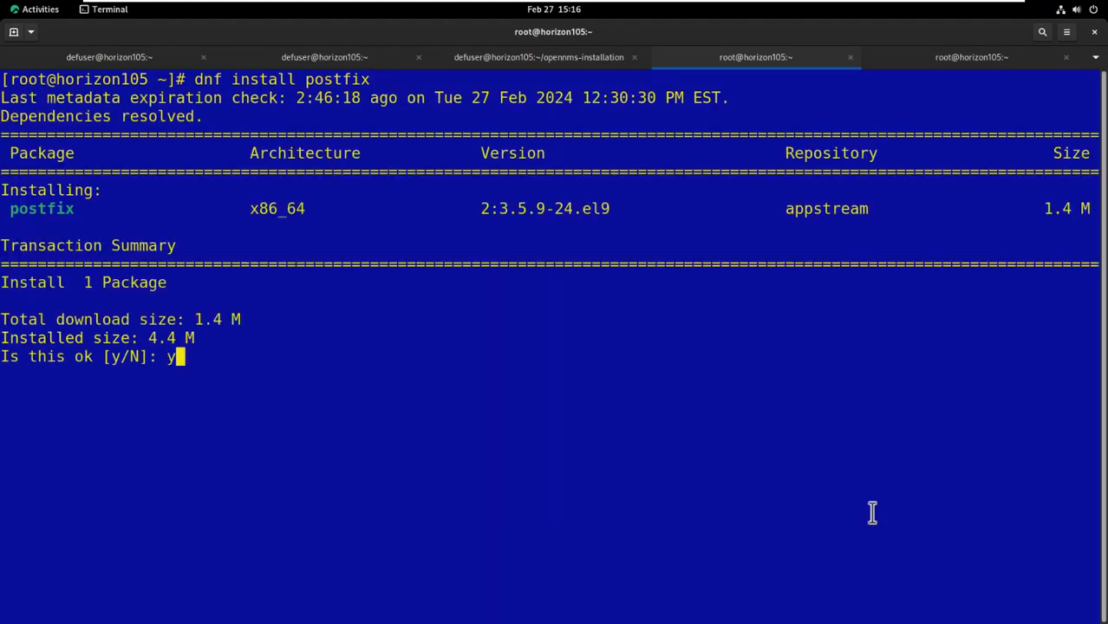
key("Return")
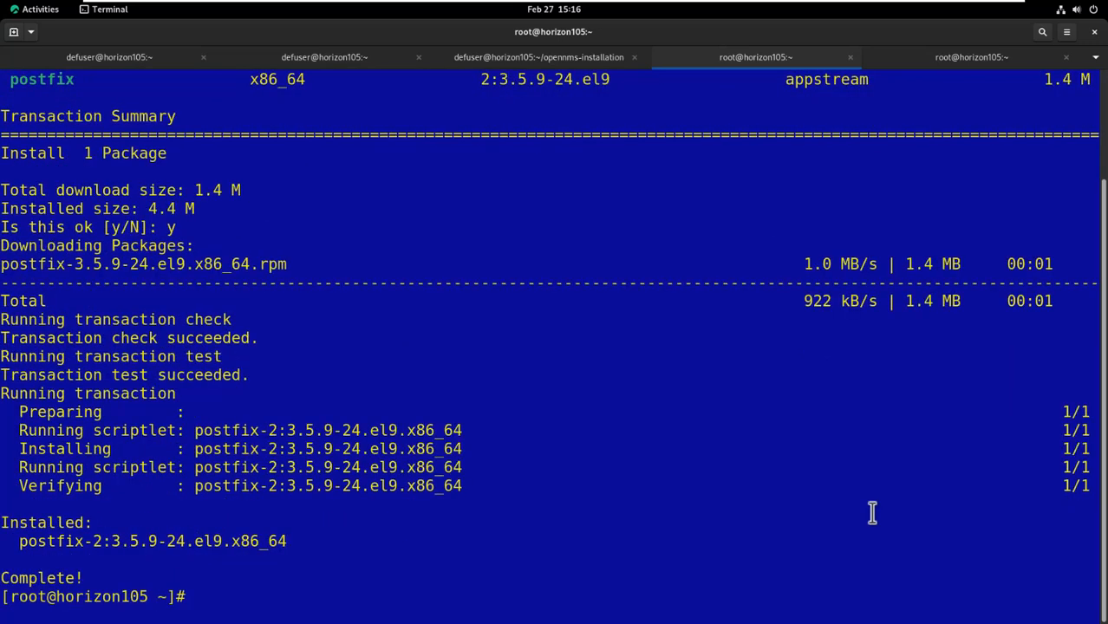
- Install s-nail via the recalled dnf install command, confirming with y
key("Up")
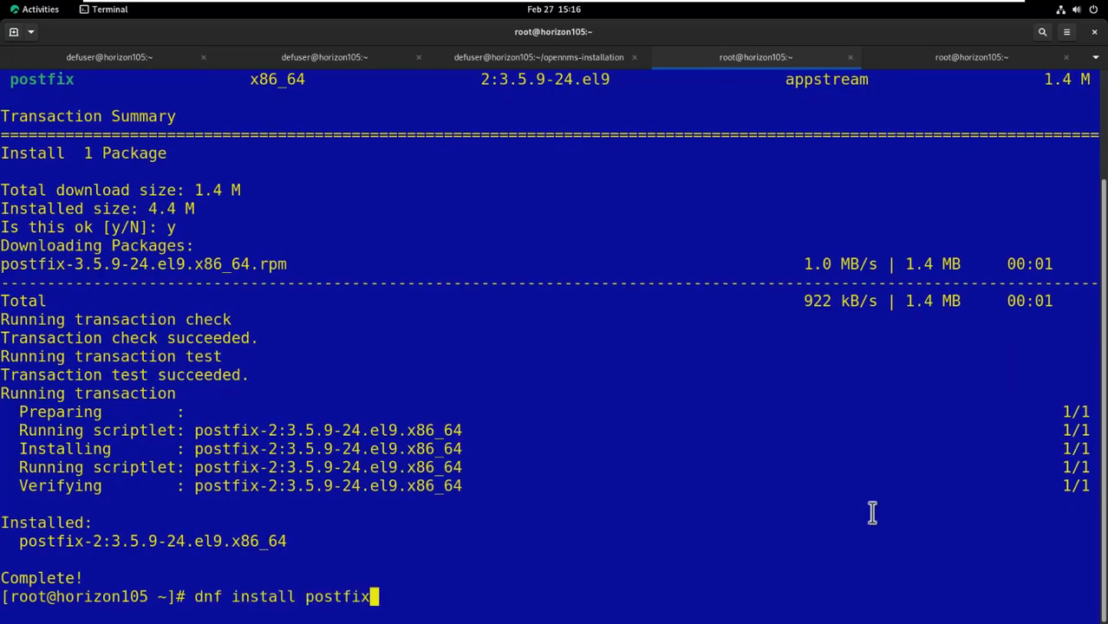
key("BackSpace")
key("BackSpace")
key("BackSpace")
key("BackSpace")
key("BackSpace")
key("BackSpace")
key("BackSpace")
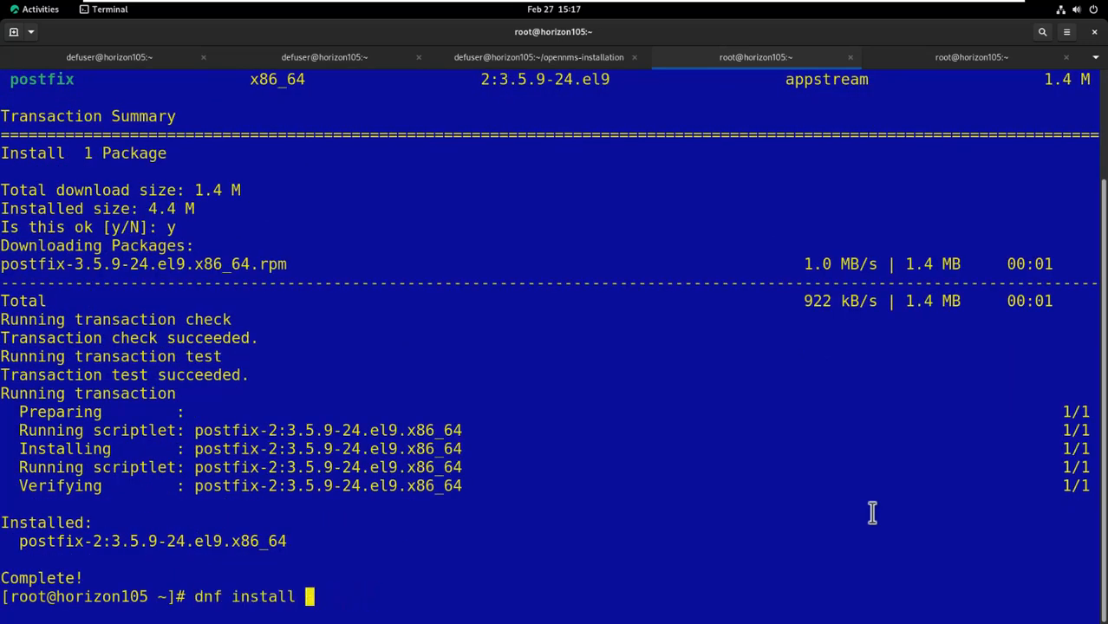
type("s-nail")
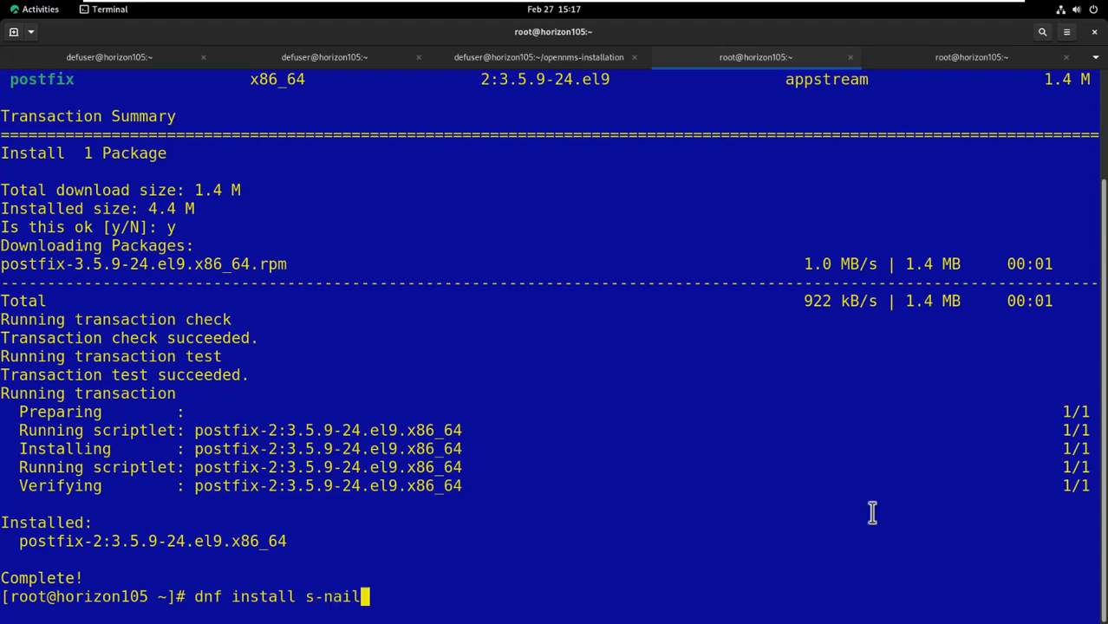
key("Return")
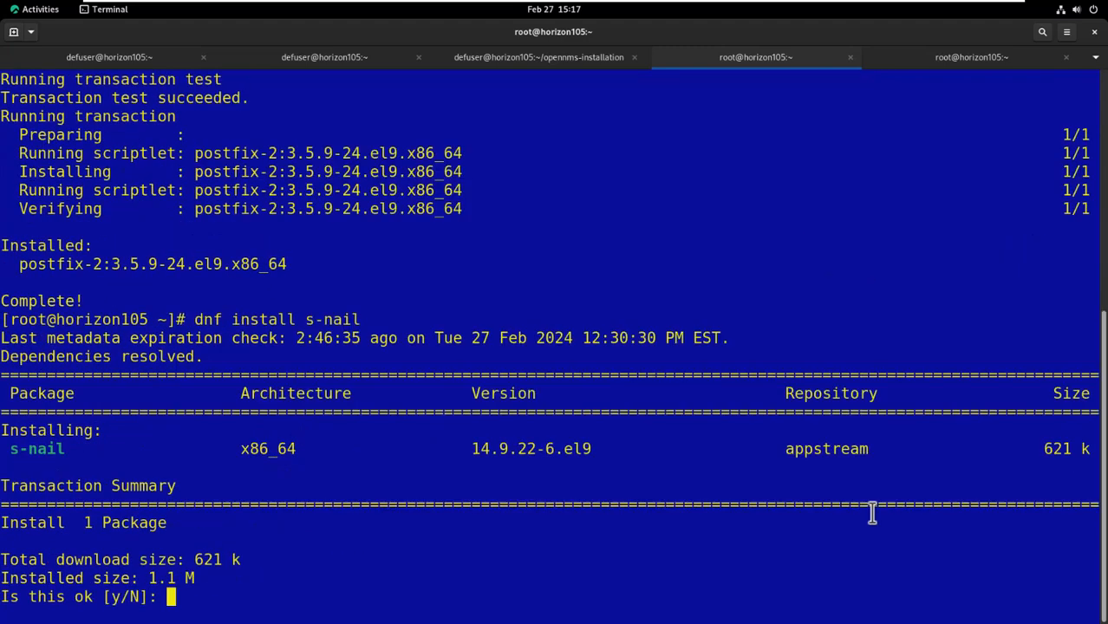
type("y")
key("Return")
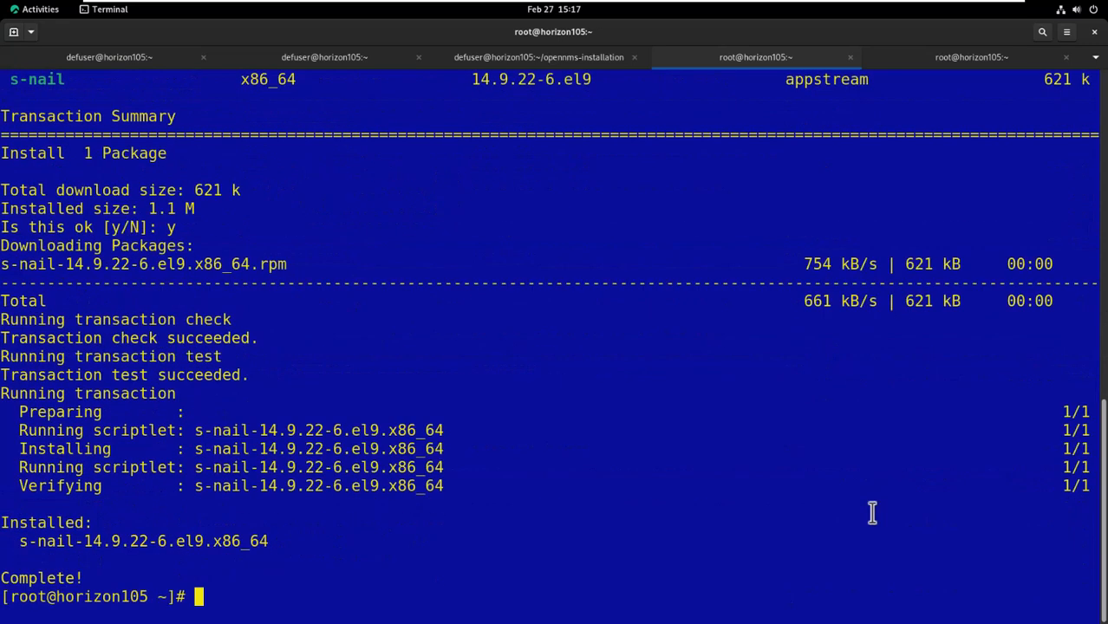
type("systemctl enable postfix")
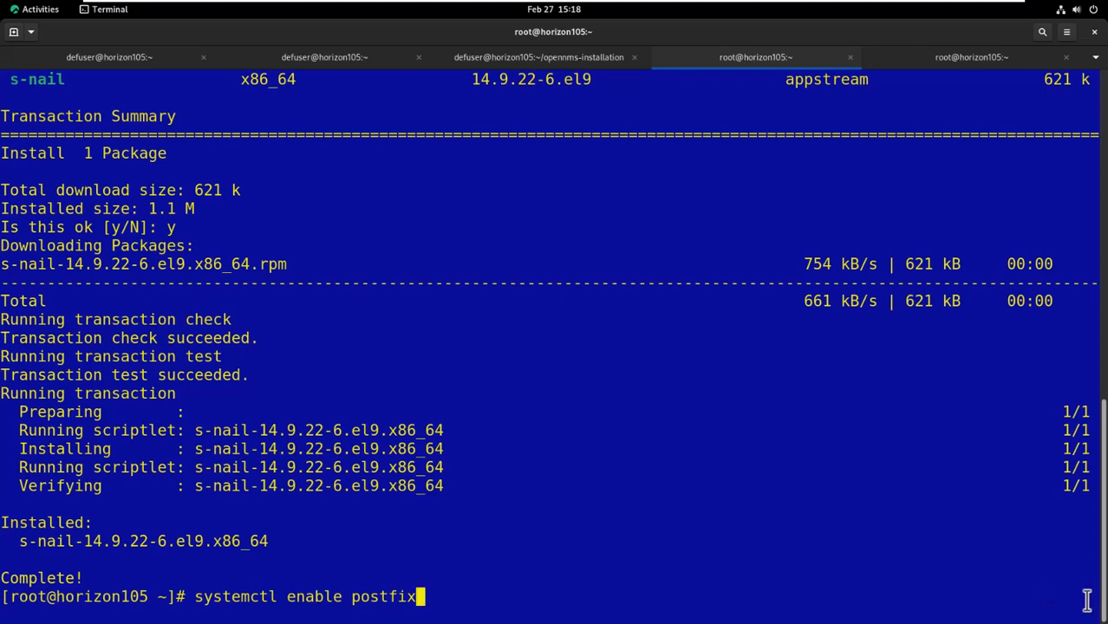
- Enable and start postfix, then mail 'Test Msg' with body Hello World to the local user
key("Return")
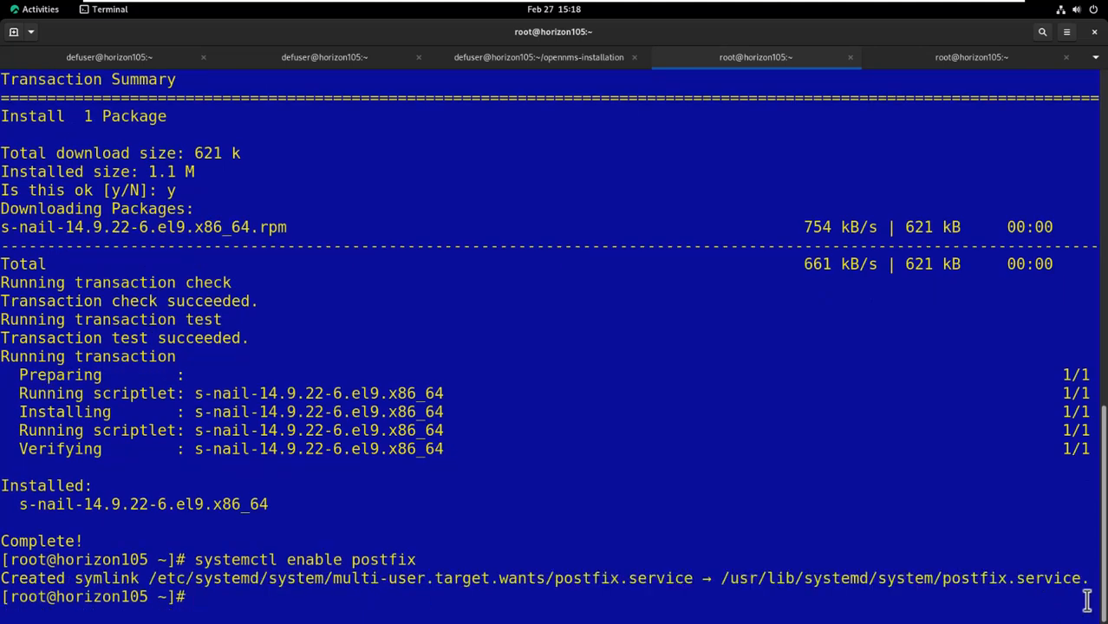
key("Up")
key("Left")
key("Left")
key("Left")
key("Left")
key("Left")
key("Left")
key("Left")
key("Left")
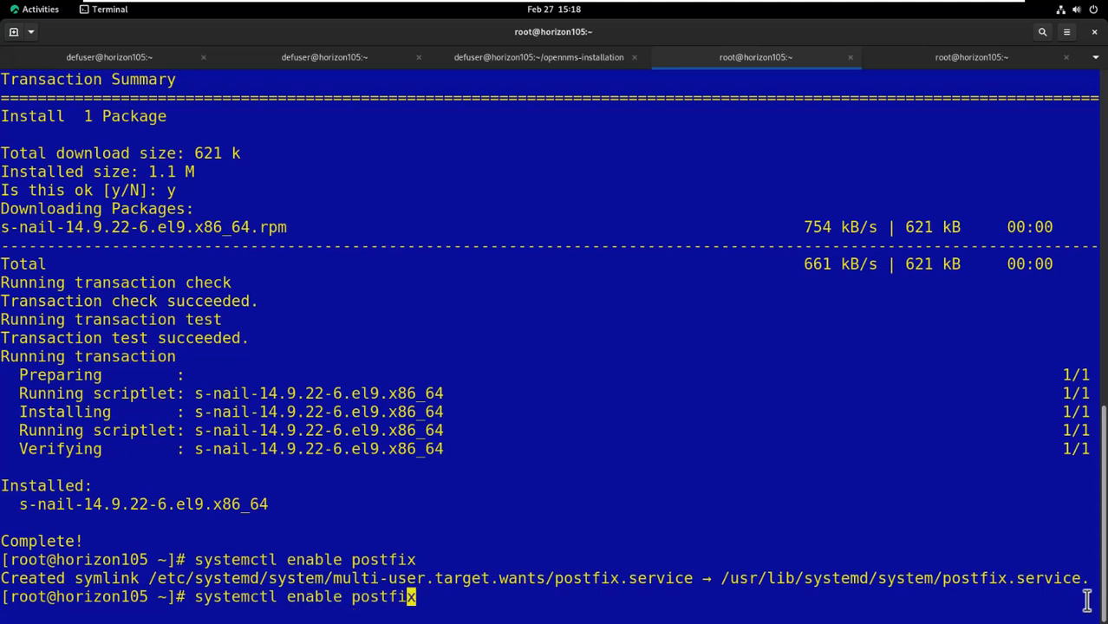
key("BackSpace")
key("BackSpace")
key("BackSpace")
key("BackSpace")
key("BackSpace")
key("BackSpace")
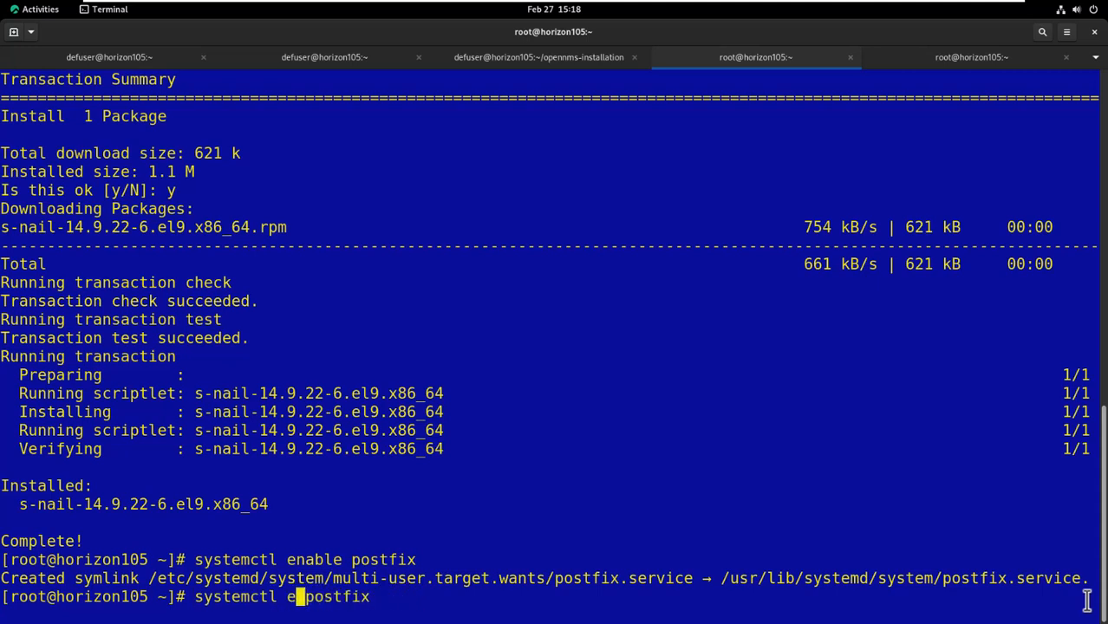
type("start")
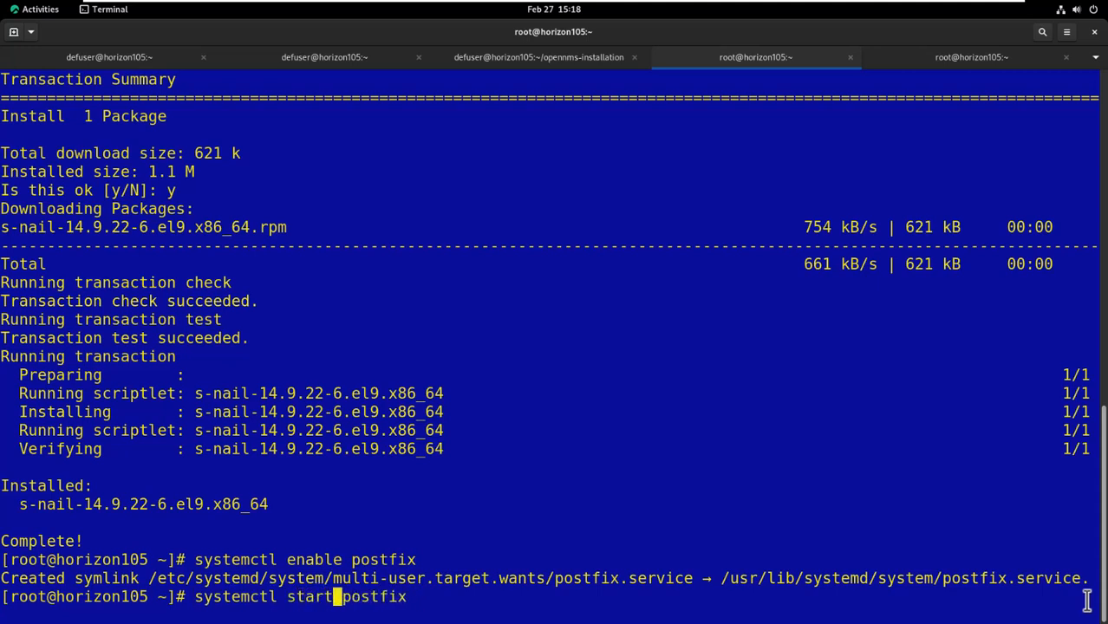
key("Return")
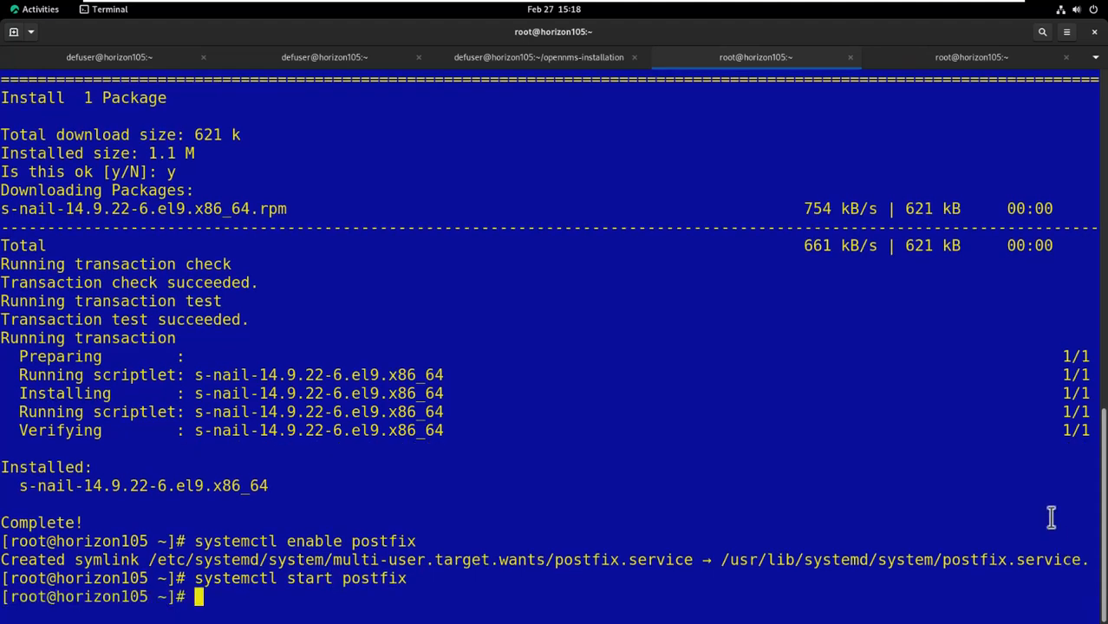
type("echo 'Hello World' | mailx -s 'Test Msg' defuser")
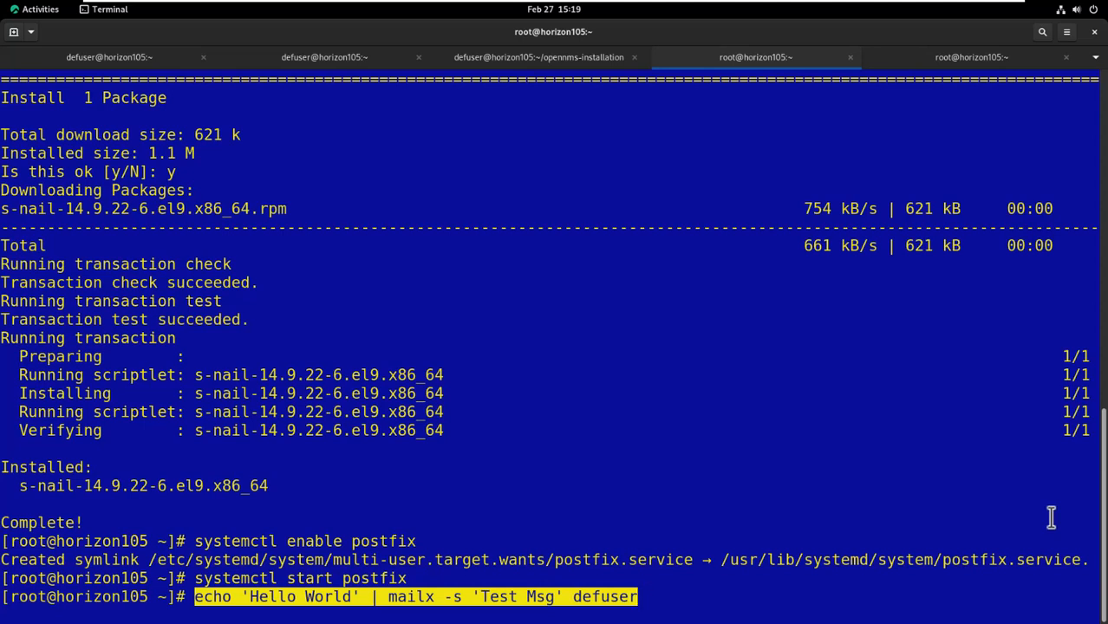
key("Return")
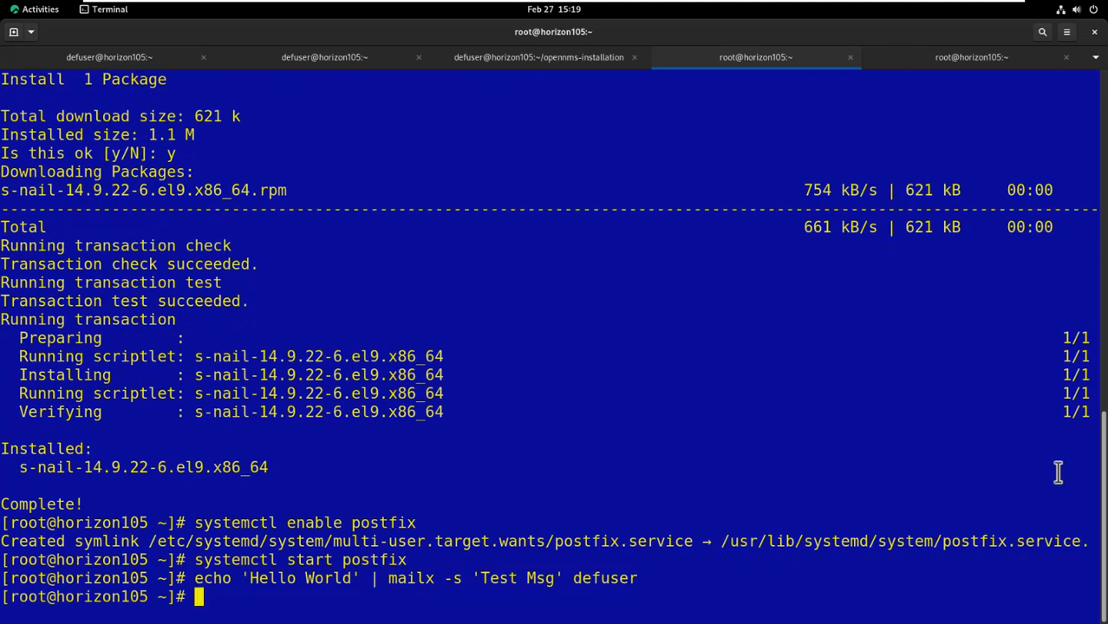
- In the regular user's tab, read message 1 'Test Msg' with mail, then quit
left_click(509, 55)
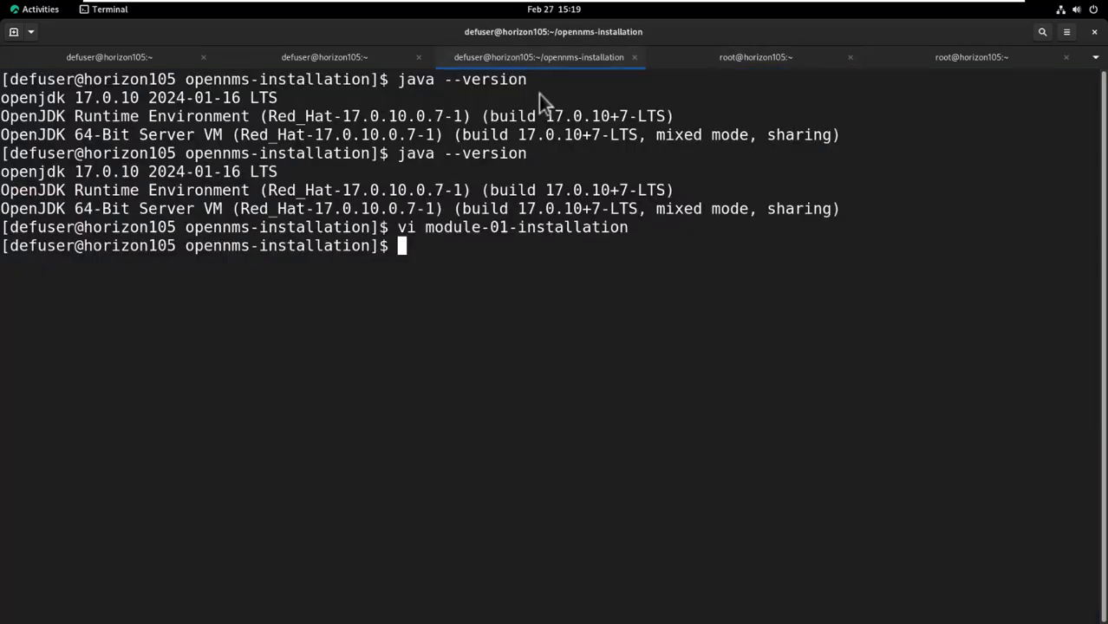
type("mail")
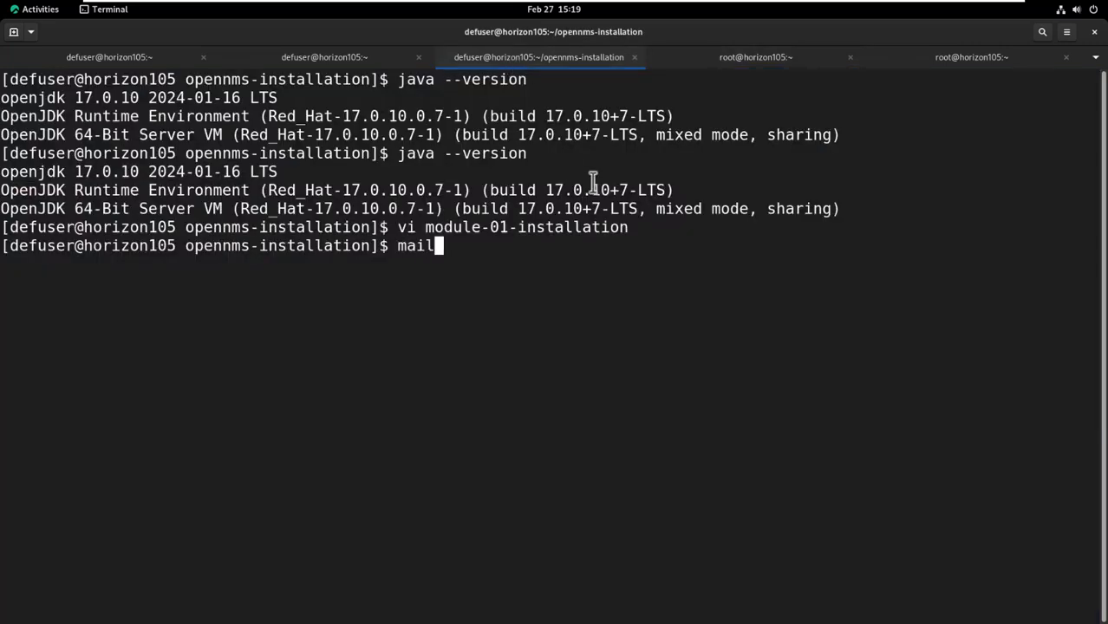
key("Return")
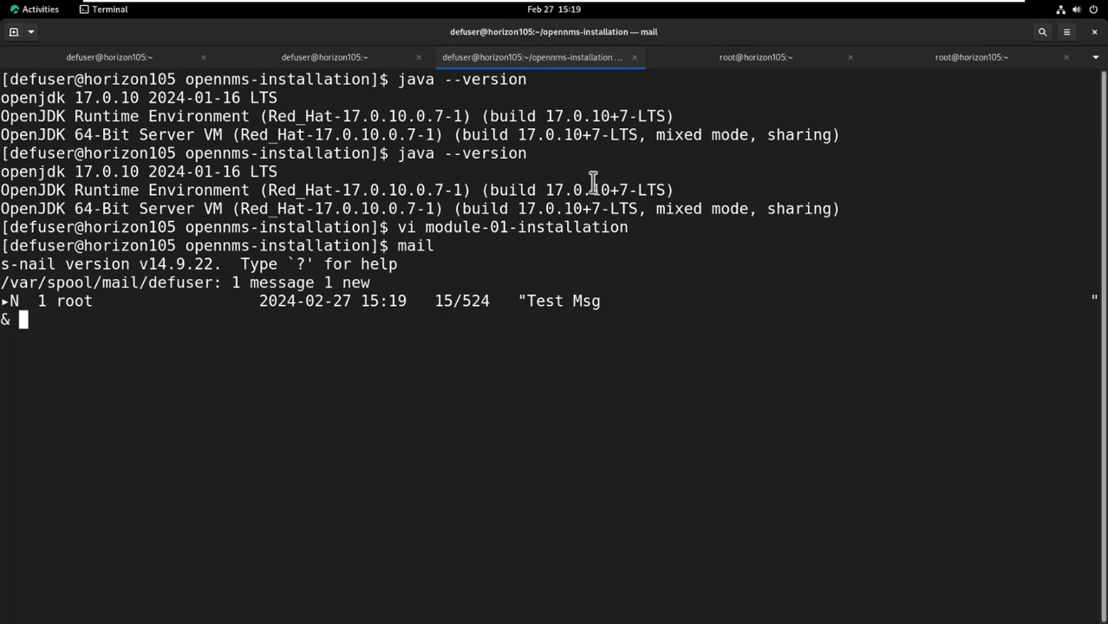
type("1")
key("Return")
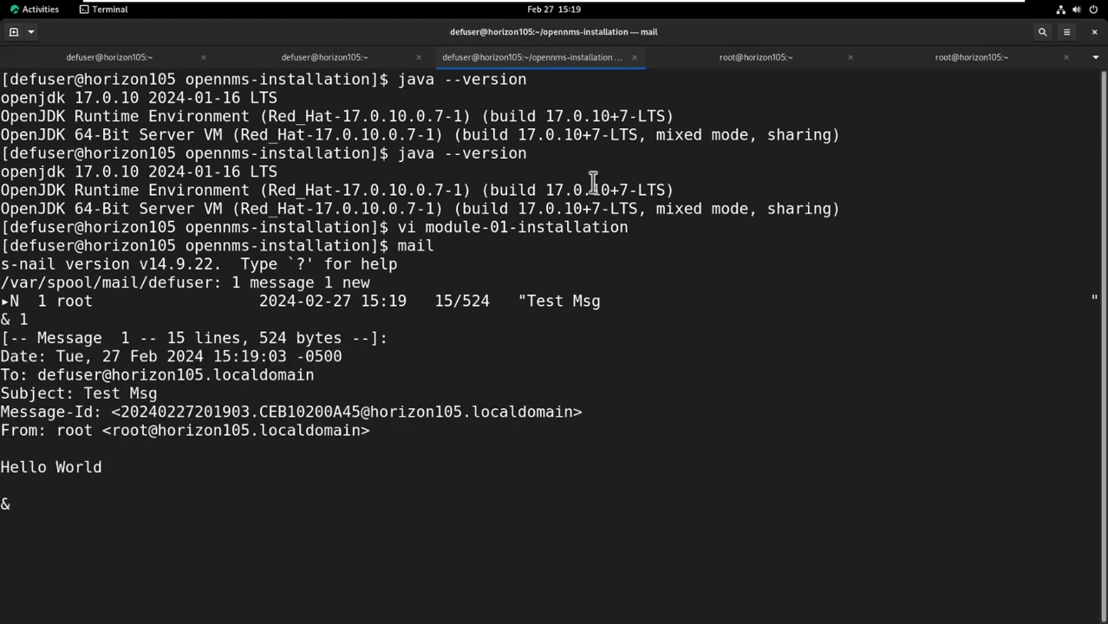
type("q")
key("Return")
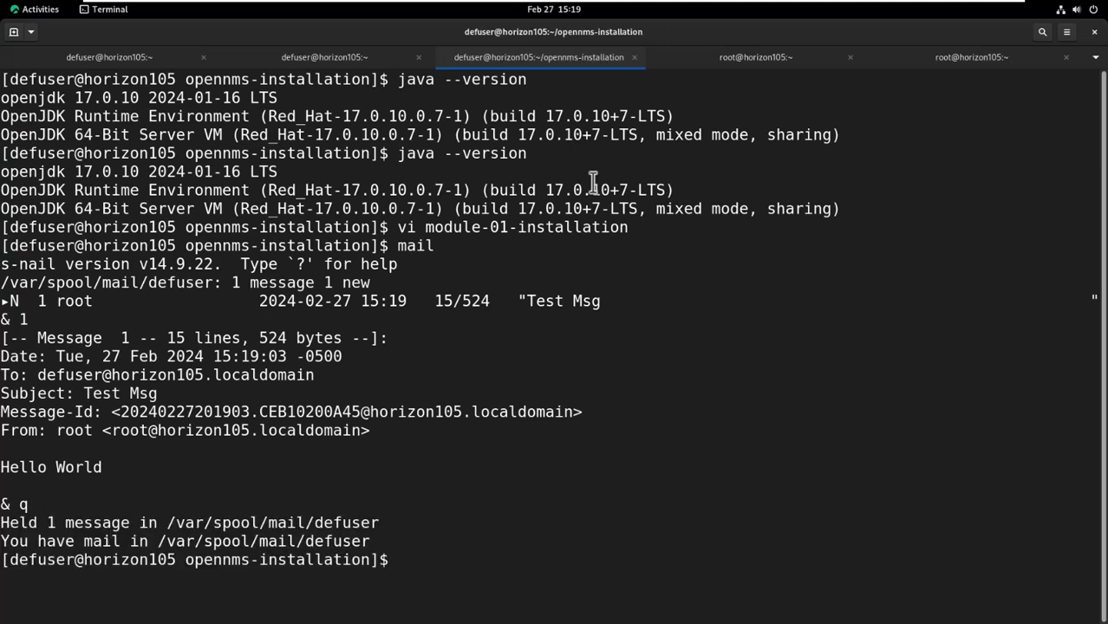